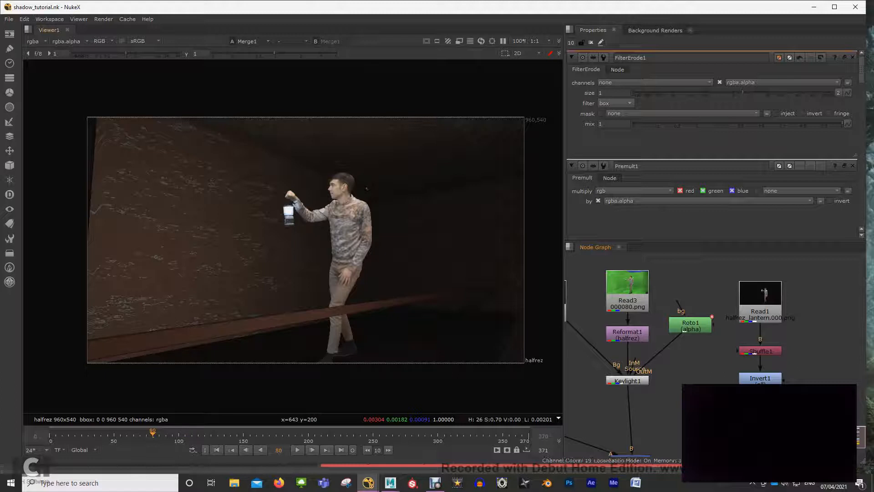
Step: View the Read2 background, the Read3 green-screen footage and the Keylight1 keyed result in turn
{"action": "scroll", "coordinate": [612, 409], "scroll_direction": "up", "scroll_amount": 1}
{"action": "middle_click_drag", "start_coordinate": [585, 329], "coordinate": [677, 344]}
{"action": "left_click", "coordinate": [632, 321]}
{"action": "key", "text": "1"}
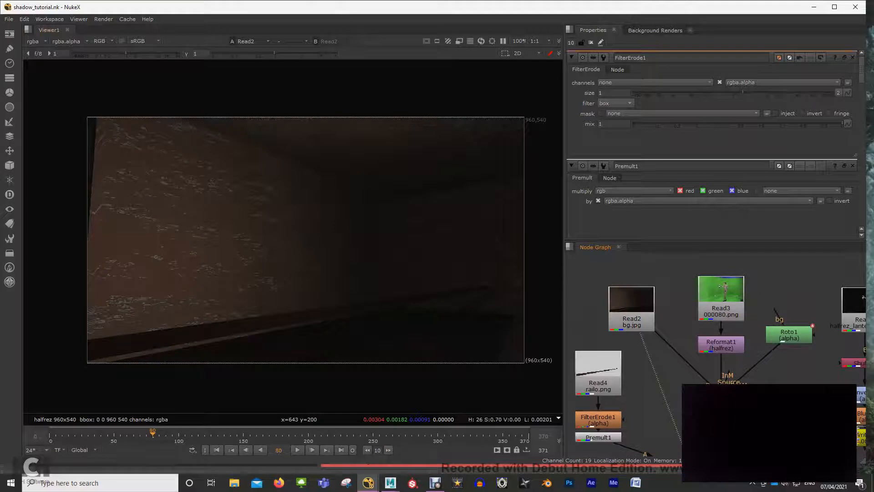
{"action": "left_click", "coordinate": [721, 311]}
{"action": "key", "text": "1"}
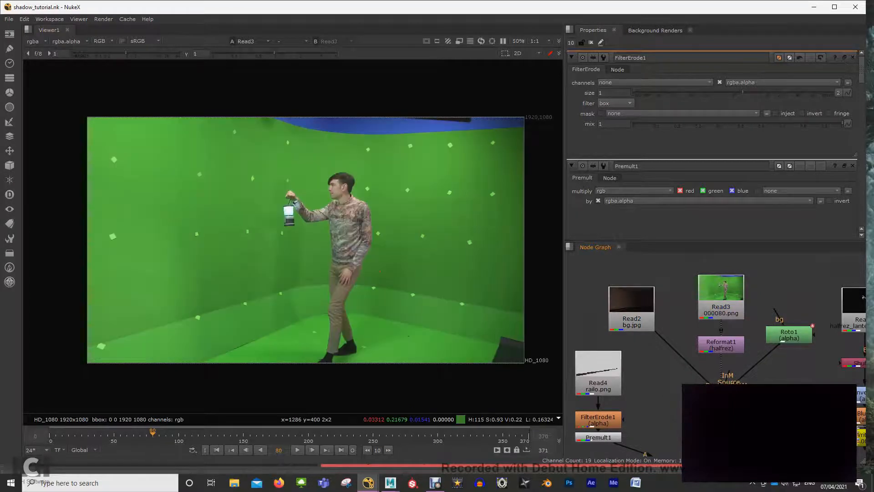
{"action": "left_click", "coordinate": [728, 379]}
{"action": "key", "text": "1"}
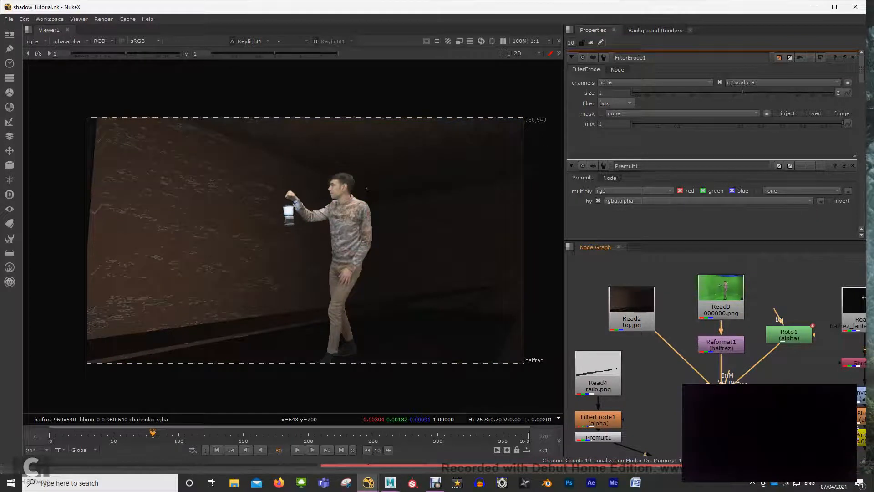
Step: Compare the Merge1 composite with the Read4 rail image in the viewer
{"action": "left_click_drag", "start_coordinate": [763, 367], "coordinate": [779, 384]}
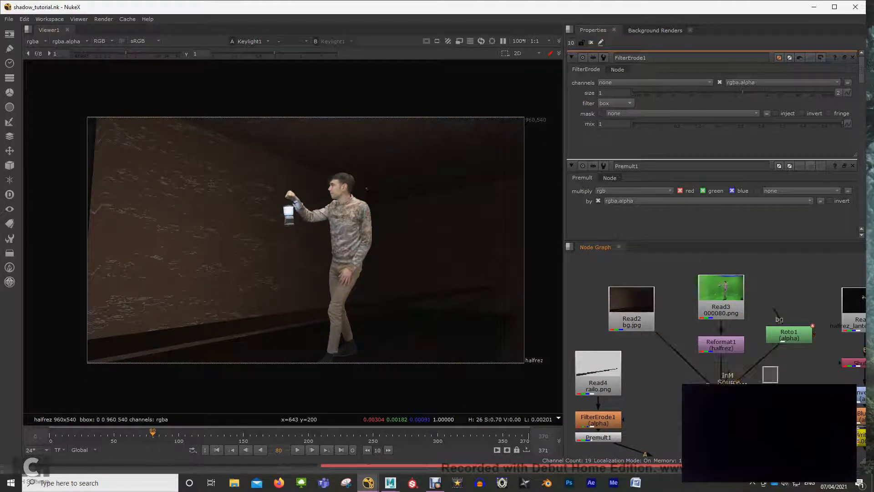
{"action": "middle_click_drag", "start_coordinate": [774, 378], "coordinate": [780, 311]}
{"action": "left_click", "coordinate": [733, 417]}
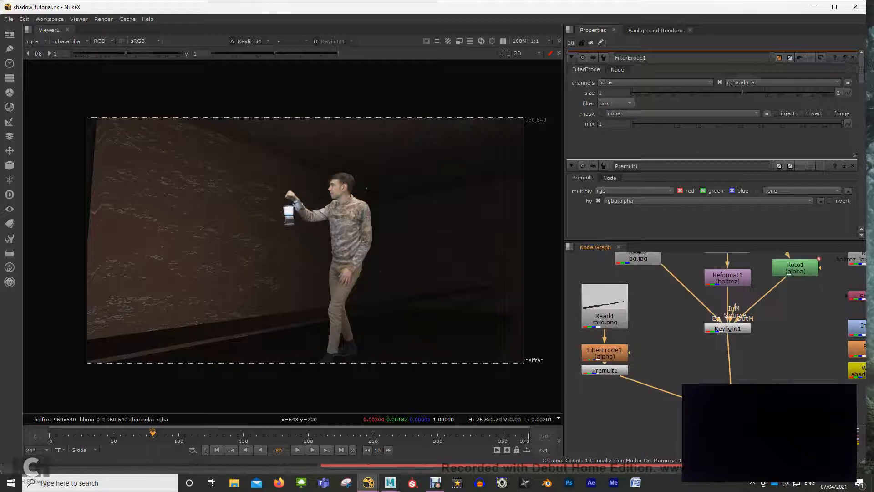
{"action": "key", "text": "1"}
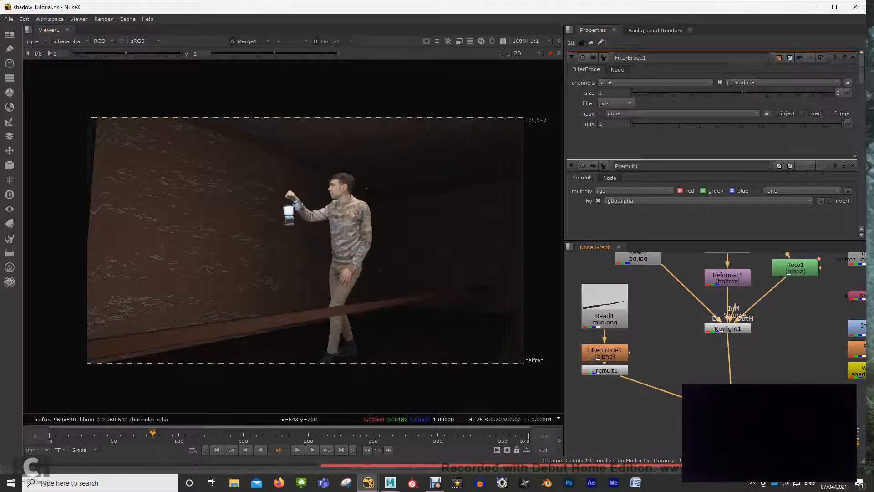
{"action": "left_click", "coordinate": [604, 318]}
{"action": "key", "text": "1"}
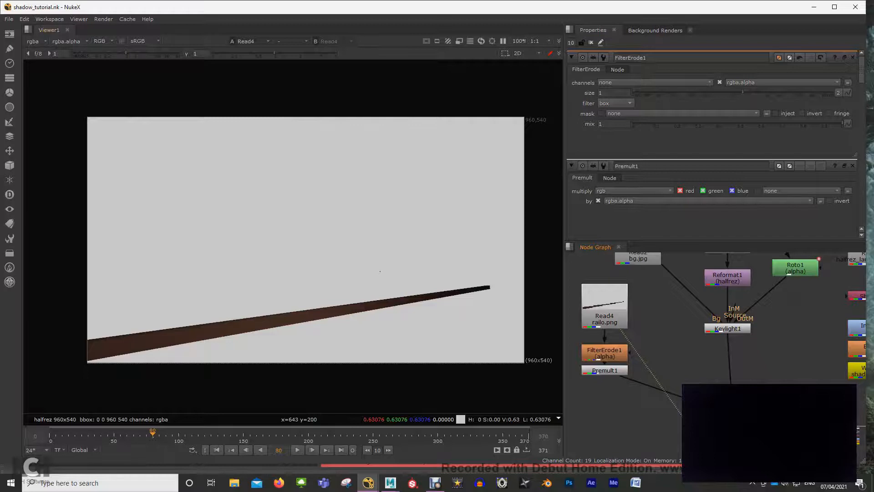
{"action": "left_click", "coordinate": [733, 417]}
{"action": "key", "text": "1"}
Step: Check the alpha channel of the Read4 rail image, and return the viewer to the Merge1 composite
{"action": "scroll", "coordinate": [627, 417], "scroll_direction": "down", "scroll_amount": 2}
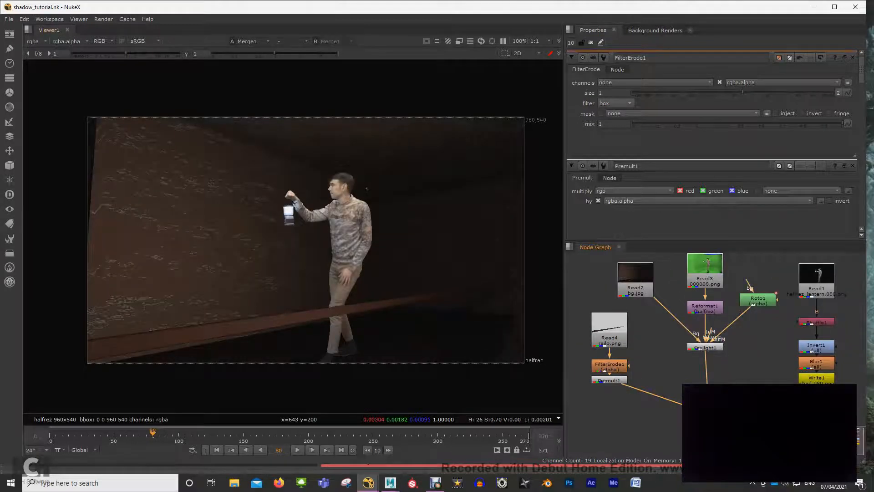
{"action": "left_click", "coordinate": [609, 332]}
{"action": "key", "text": "1"}
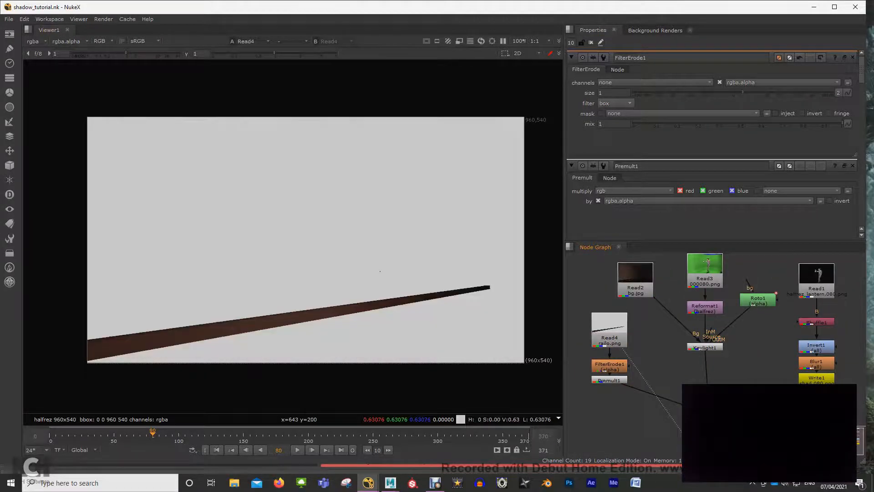
{"action": "key", "text": "a"}
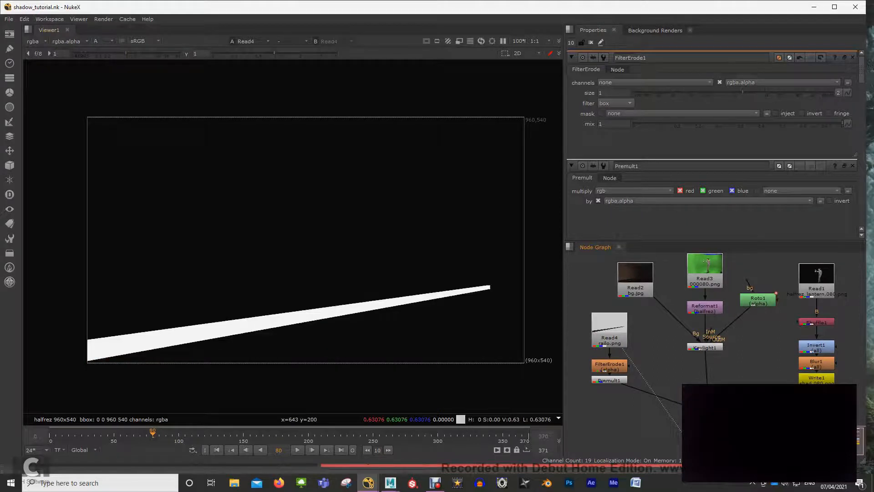
{"action": "key", "text": "a"}
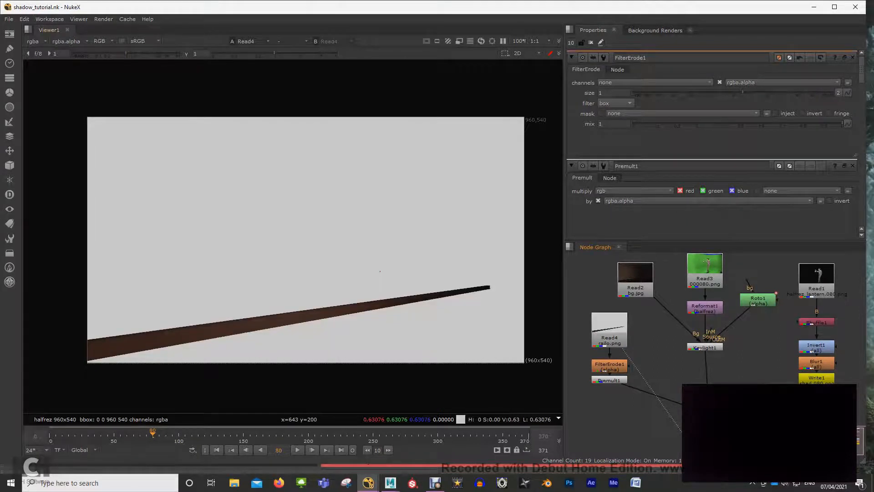
{"action": "key", "text": "1"}
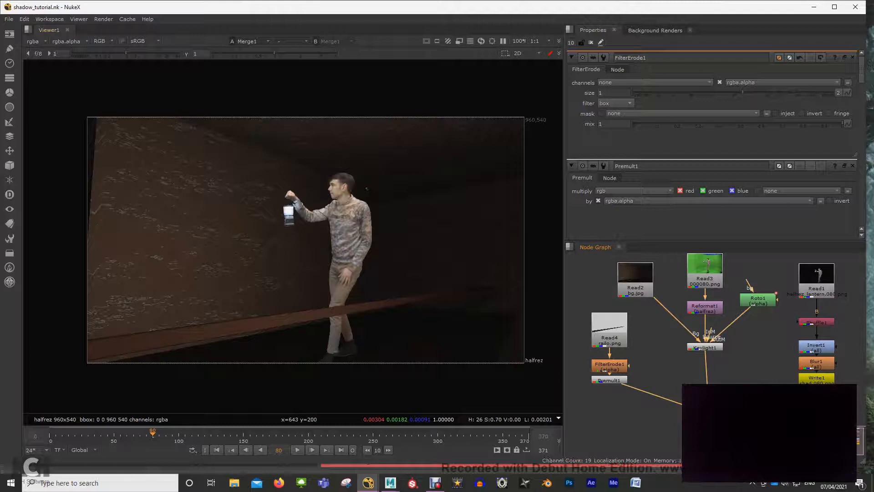
Step: Show the pre-keyed lantern footage from Read1 in the viewer
{"action": "middle_click_drag", "start_coordinate": [729, 319], "coordinate": [677, 332]}
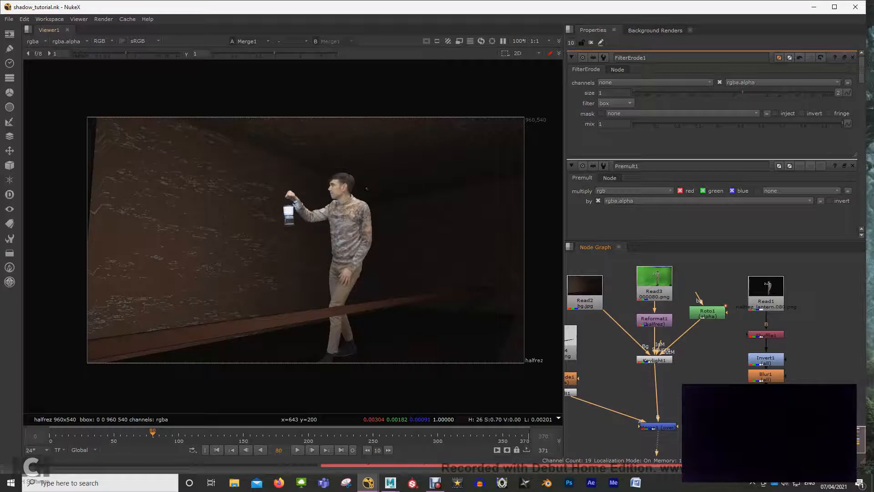
{"action": "scroll", "coordinate": [331, 238], "scroll_direction": "up", "scroll_amount": 1}
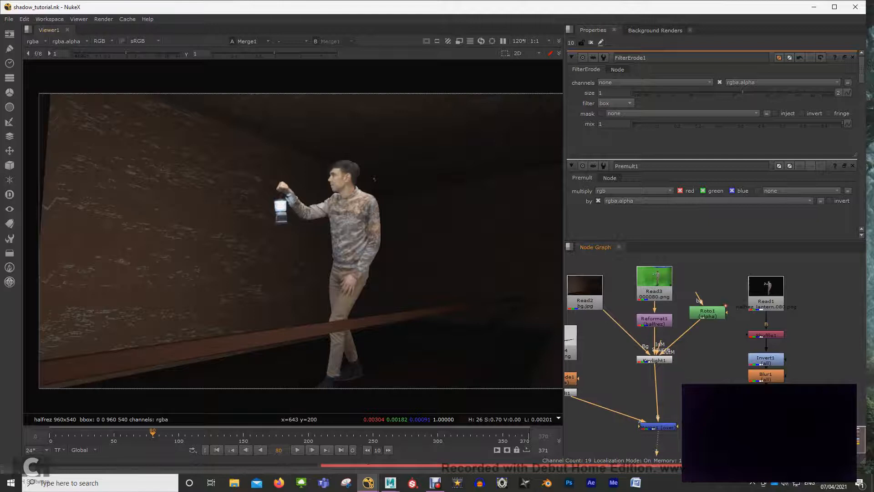
{"action": "middle_click_drag", "start_coordinate": [766, 301], "coordinate": [746, 310]}
{"action": "left_click", "coordinate": [746, 311]}
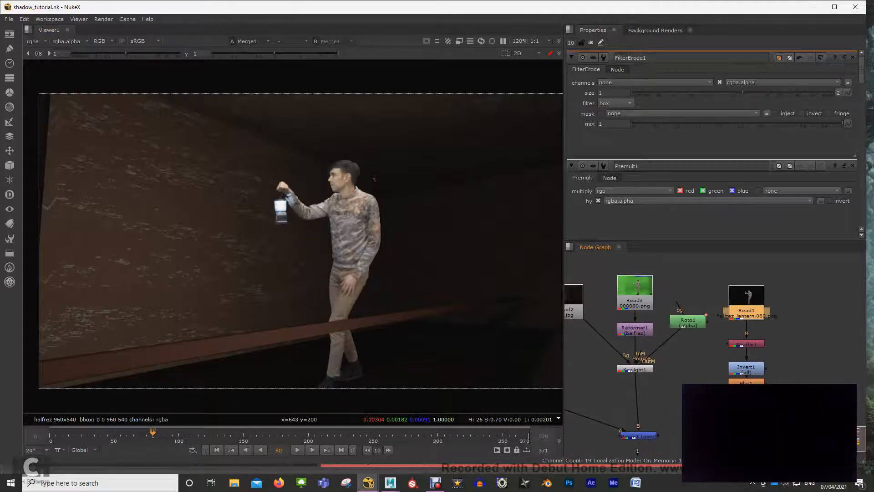
{"action": "key", "text": "1"}
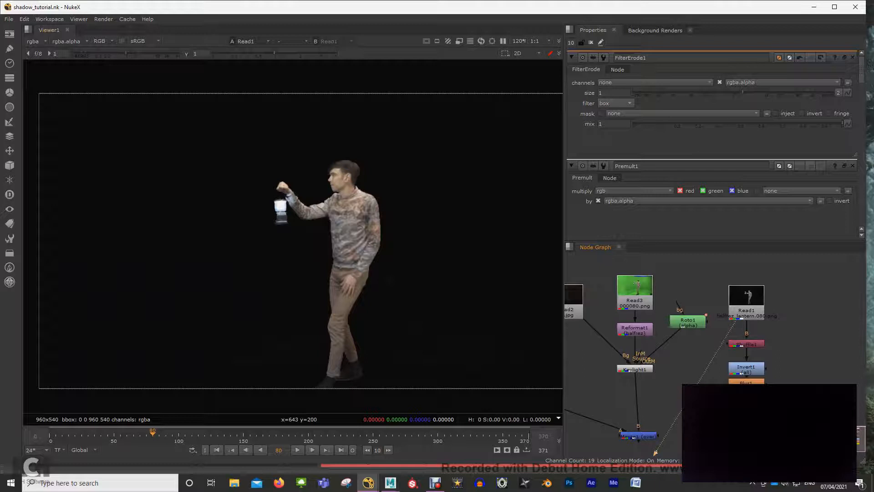
Step: Show the Keylight1 output in the viewer and select the Reformat1 node feeding it
{"action": "middle_click_drag", "start_coordinate": [664, 342], "coordinate": [669, 350]}
{"action": "left_click", "coordinate": [639, 338]}
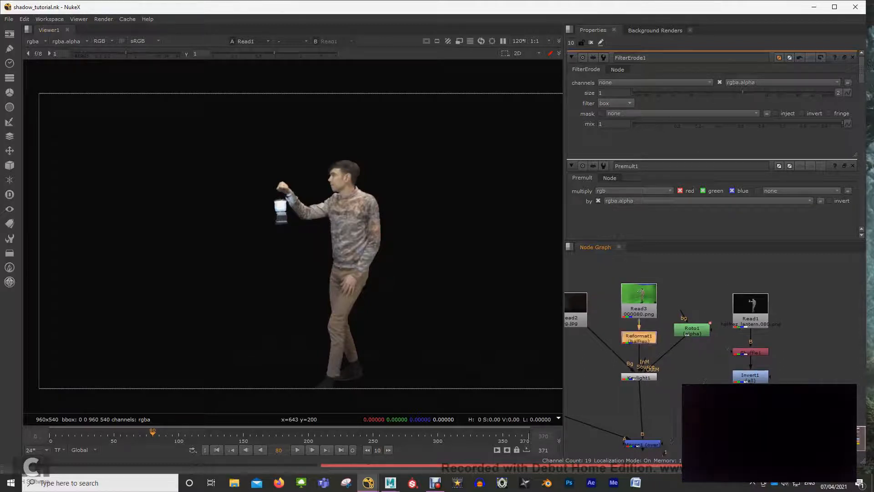
{"action": "left_click", "coordinate": [639, 378]}
{"action": "key", "text": "1"}
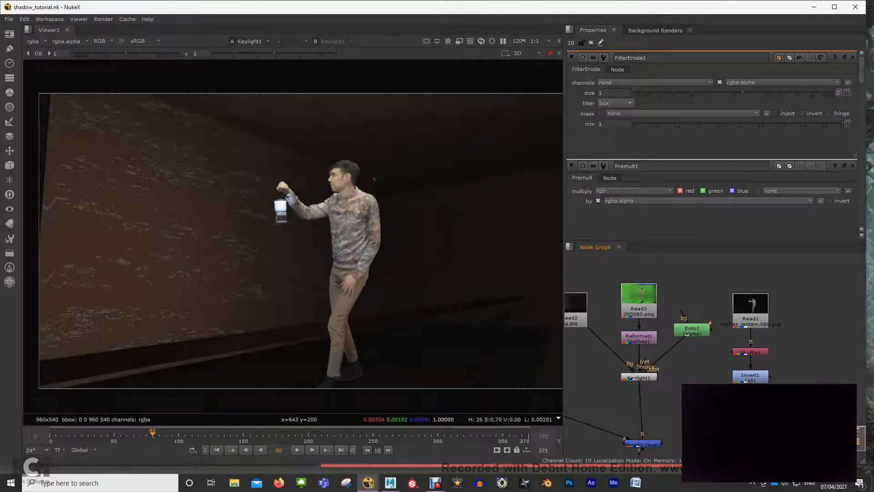
{"action": "left_click", "coordinate": [639, 337]}
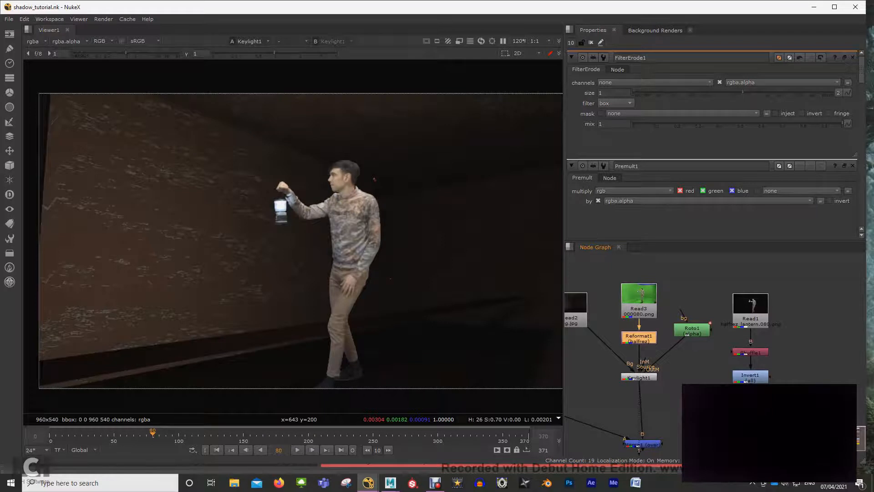
Step: Inspect the alpha channel of the Read1 lantern footage with the whole frame in view
{"action": "middle_click_drag", "start_coordinate": [702, 351], "coordinate": [688, 352]}
{"action": "left_click", "coordinate": [737, 319]}
{"action": "key", "text": "1"}
{"action": "key", "text": "a"}
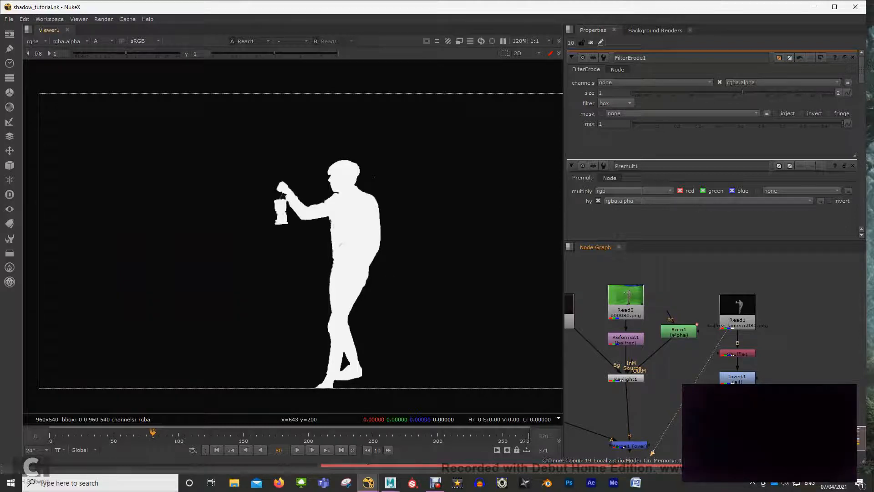
{"action": "key", "text": "a"}
{"action": "key", "text": "a"}
{"action": "scroll", "coordinate": [451, 331], "scroll_direction": "down", "scroll_amount": 1}
{"action": "middle_click_drag", "start_coordinate": [451, 330], "coordinate": [379, 324]}
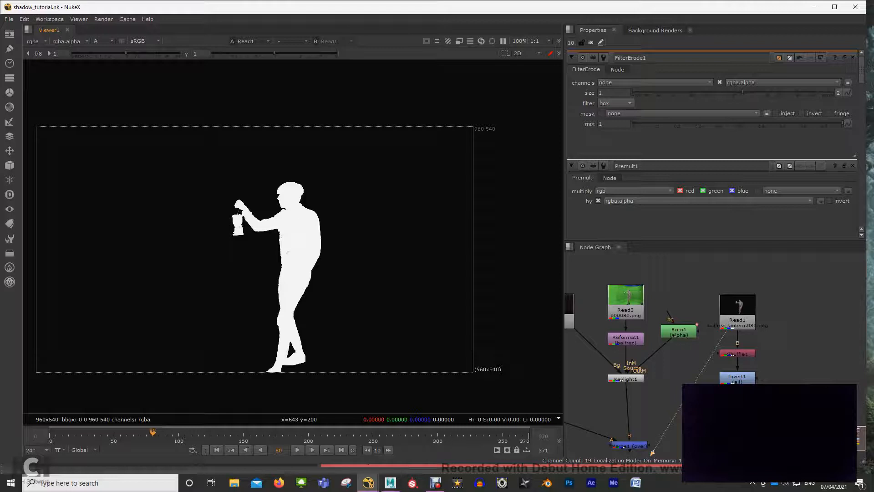
{"action": "middle_click_drag", "start_coordinate": [329, 281], "coordinate": [359, 282]}
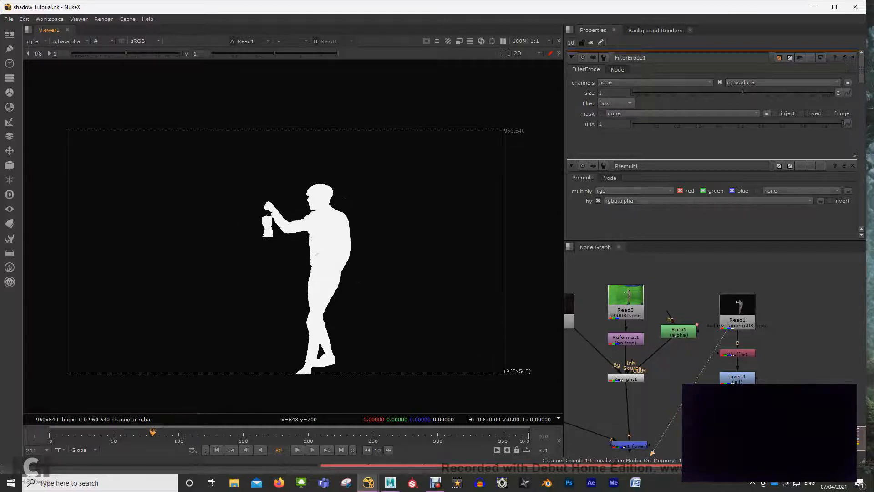
Step: Delete the node chain beneath the Read1 lantern footage, including Shuffle1 and Invert1
{"action": "scroll", "coordinate": [738, 324], "scroll_direction": "up", "scroll_amount": 1}
{"action": "left_click_drag", "start_coordinate": [684, 342], "coordinate": [769, 386]}
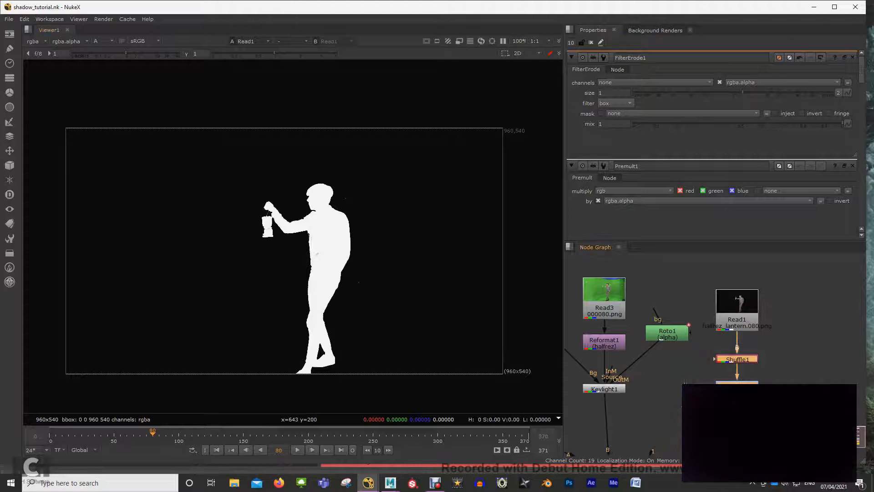
{"action": "key", "text": "Delete"}
Step: Open the Read1 properties and compare its colour image with its alpha channel
{"action": "scroll", "coordinate": [766, 375], "scroll_direction": "up", "scroll_amount": 2}
{"action": "middle_click_drag", "start_coordinate": [766, 321], "coordinate": [741, 378]}
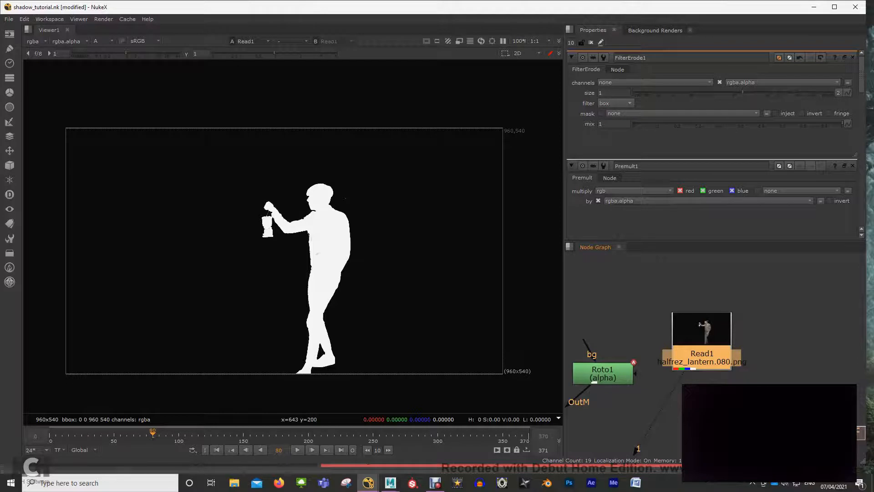
{"action": "scroll", "coordinate": [701, 353], "scroll_direction": "up", "scroll_amount": 1}
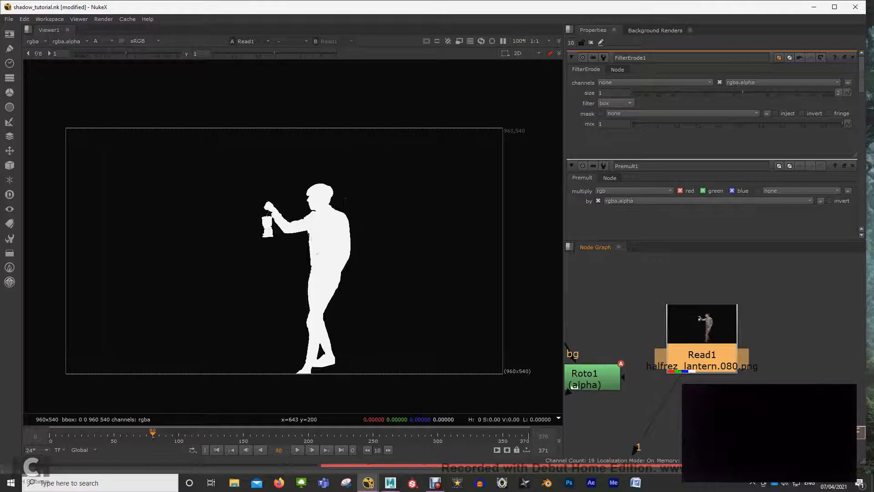
{"action": "double_click", "coordinate": [701, 324]}
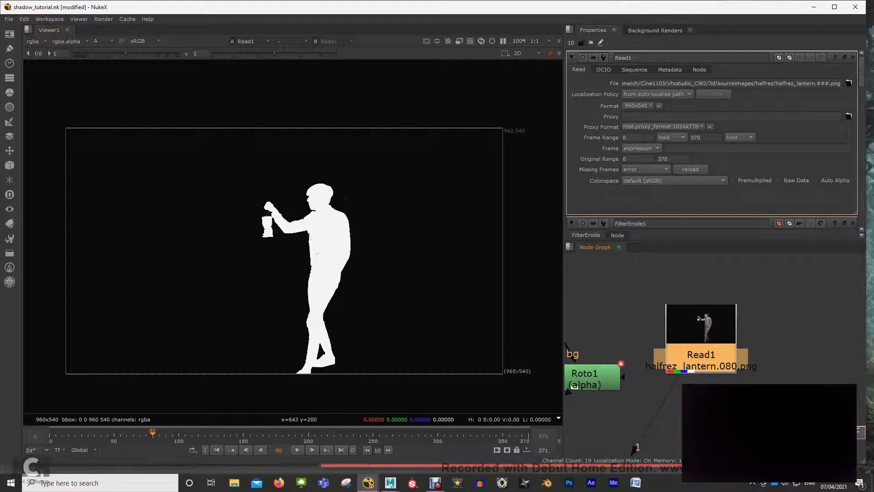
{"action": "middle_click_drag", "start_coordinate": [701, 318], "coordinate": [700, 303]}
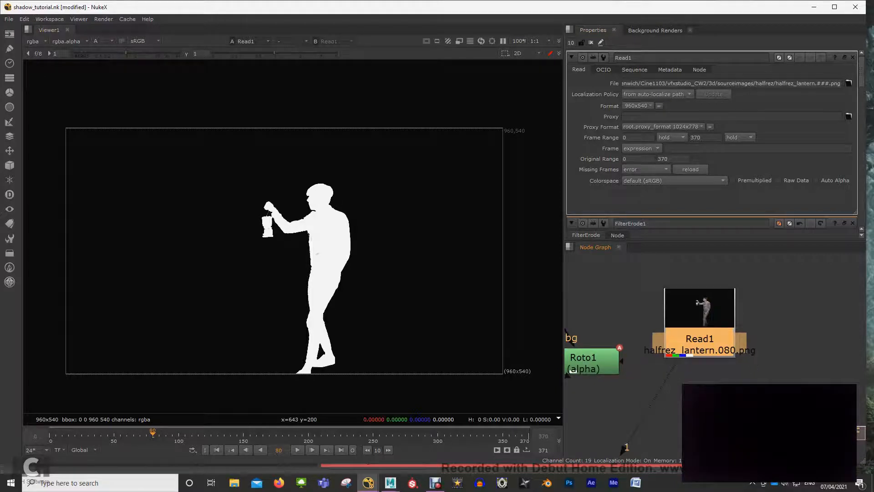
{"action": "key", "text": "a"}
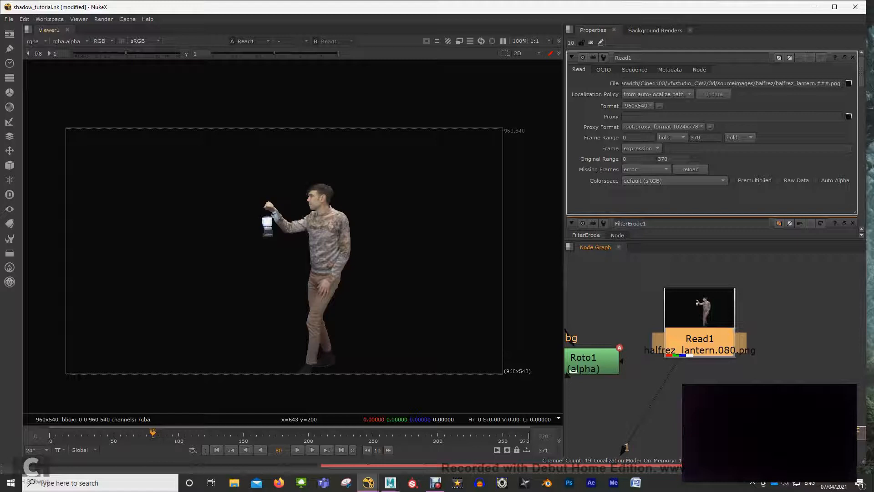
{"action": "key", "text": "a"}
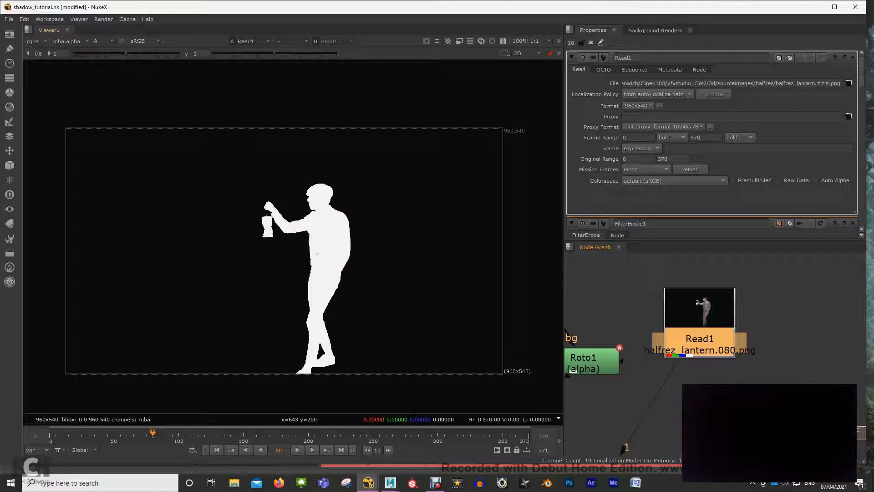
{"action": "key", "text": "a"}
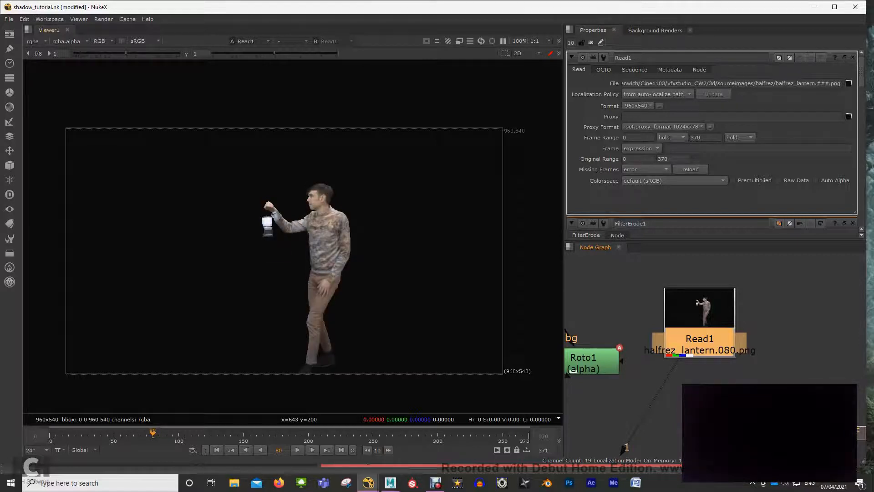
Step: Add a Shuffle node after Read1 and display its alpha channel in the viewer
{"action": "middle_click_drag", "start_coordinate": [647, 391], "coordinate": [649, 379]}
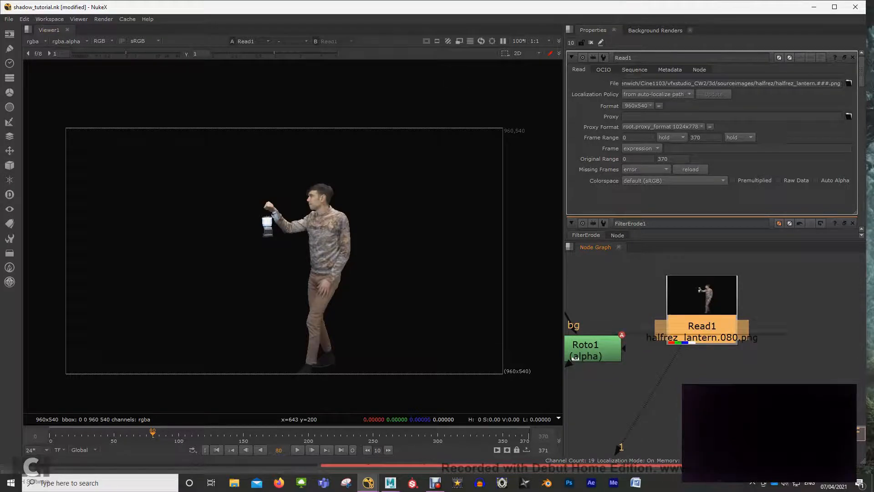
{"action": "key", "text": "Tab"}
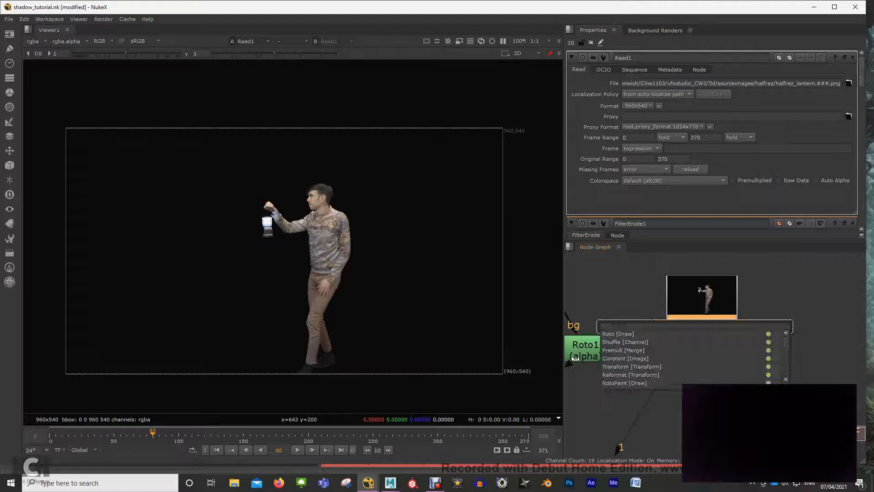
{"action": "type", "text": "sh"}
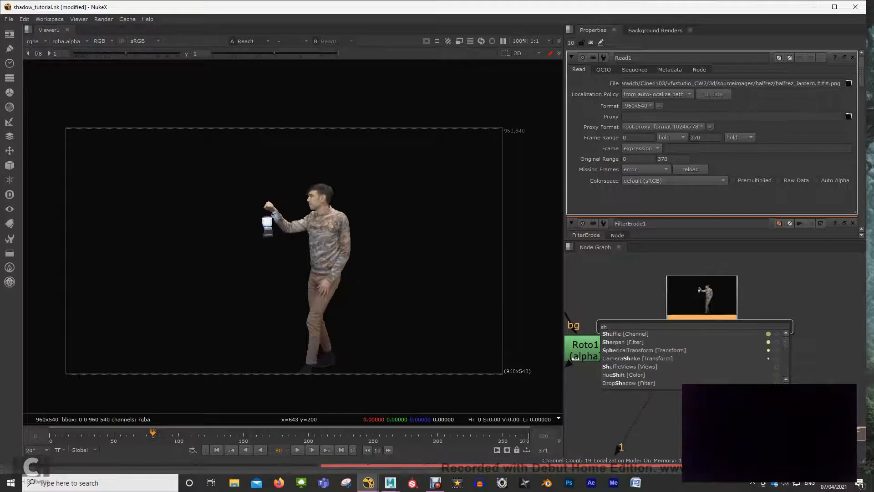
{"action": "key", "text": "Return"}
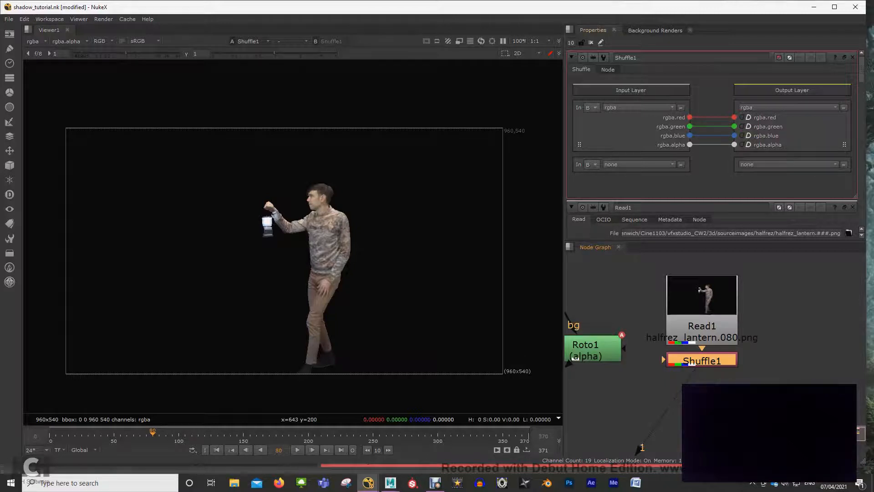
{"action": "key", "text": "a"}
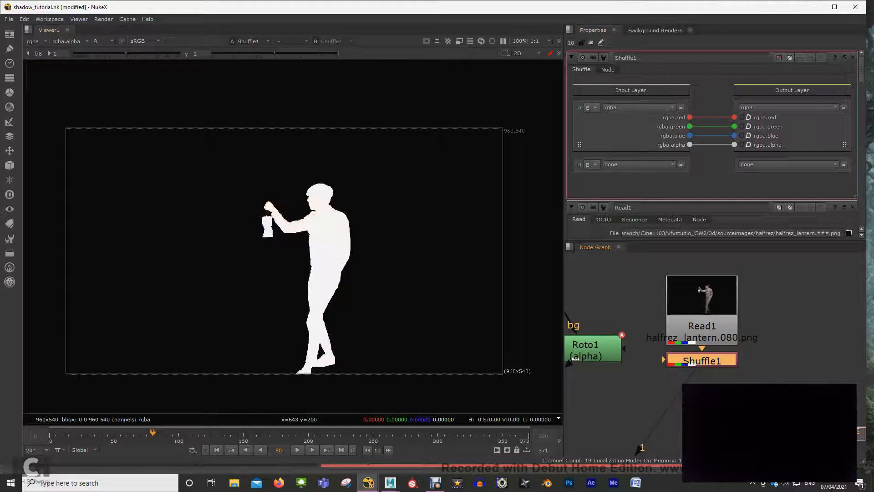
Step: Route Shuffle1's input alpha into its red, green and blue output channels, comparing the result with the alpha view
{"action": "key", "text": "a"}
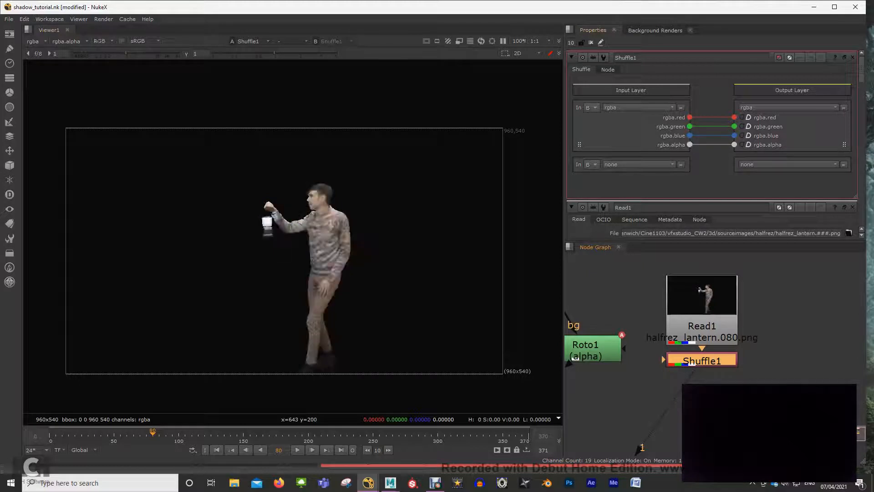
{"action": "left_click_drag", "start_coordinate": [735, 144], "coordinate": [734, 126]}
{"action": "left_click_drag", "start_coordinate": [690, 144], "coordinate": [734, 117]}
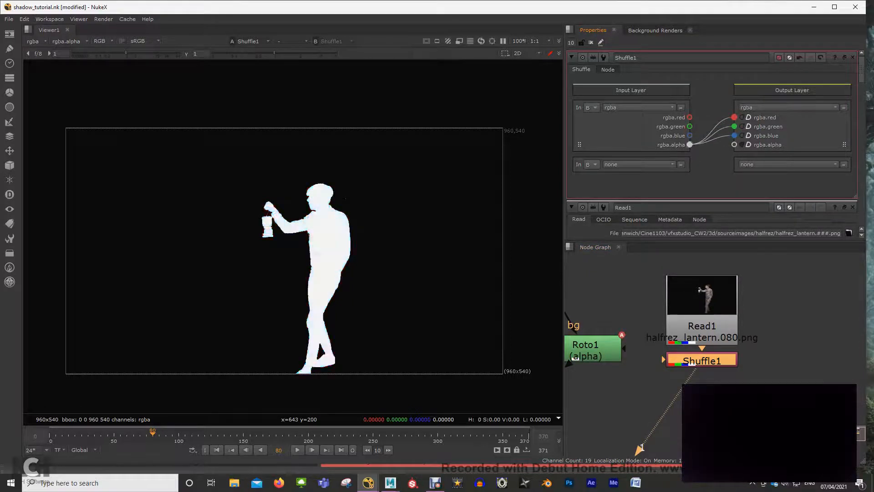
{"action": "key", "text": "a"}
{"action": "key", "text": "a"}
Step: Add an Invert node for all channels after Shuffle1 and space it slightly below in the node chain
{"action": "middle_click_drag", "start_coordinate": [637, 401], "coordinate": [627, 376]}
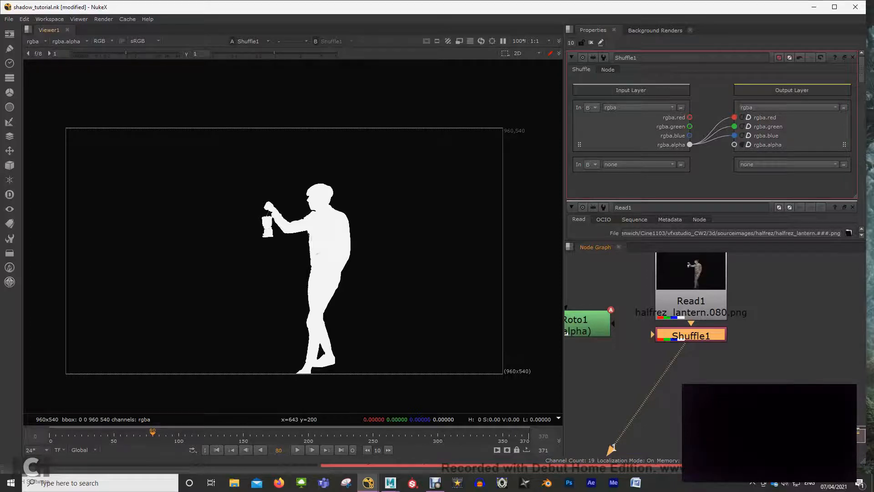
{"action": "key", "text": "Tab"}
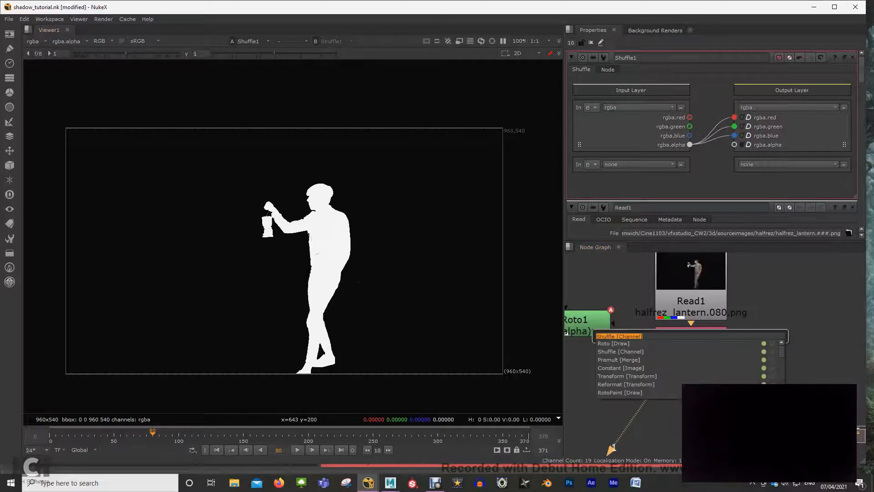
{"action": "type", "text": "inver"}
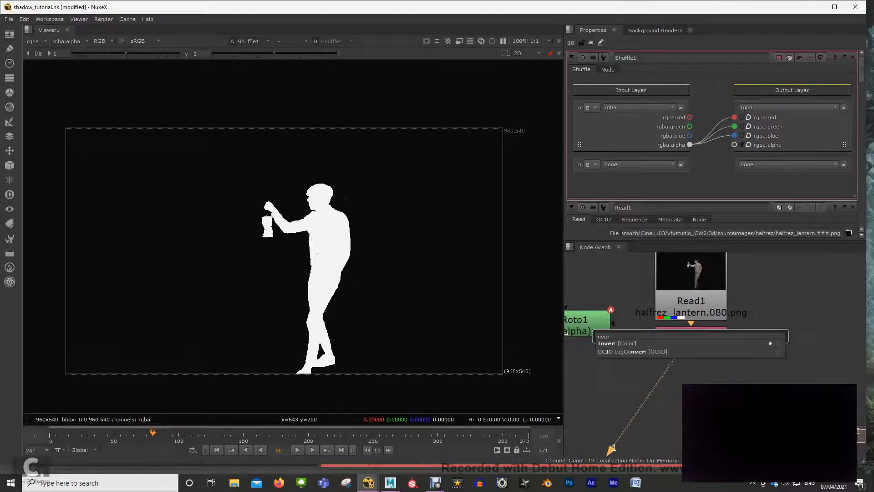
{"action": "key", "text": "Return"}
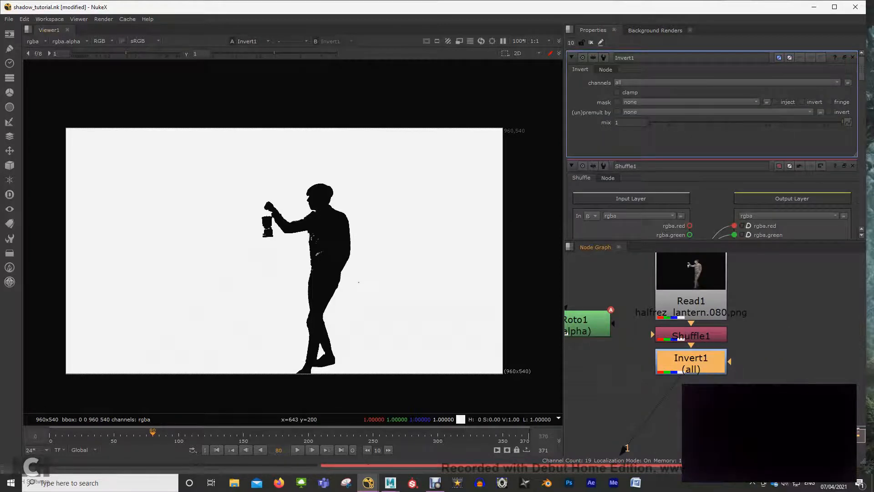
{"action": "left_click_drag", "start_coordinate": [691, 362], "coordinate": [691, 366]}
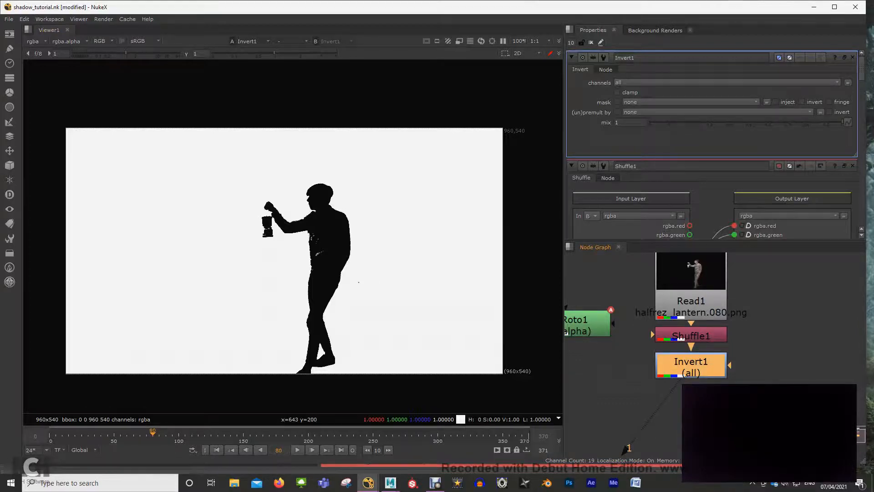
Step: Add a Blur node after Invert1 and set its size to 5.6 to soften the matte's edges
{"action": "key", "text": "b"}
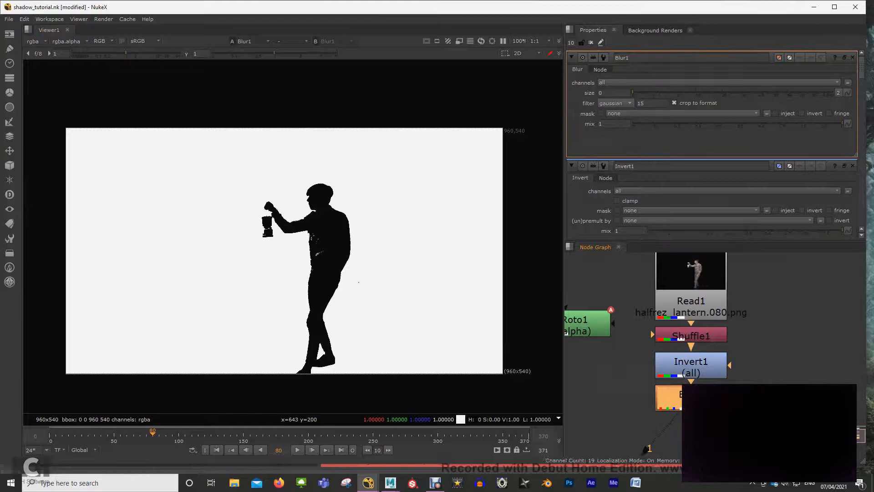
{"action": "left_click_drag", "start_coordinate": [632, 92], "coordinate": [681, 93]}
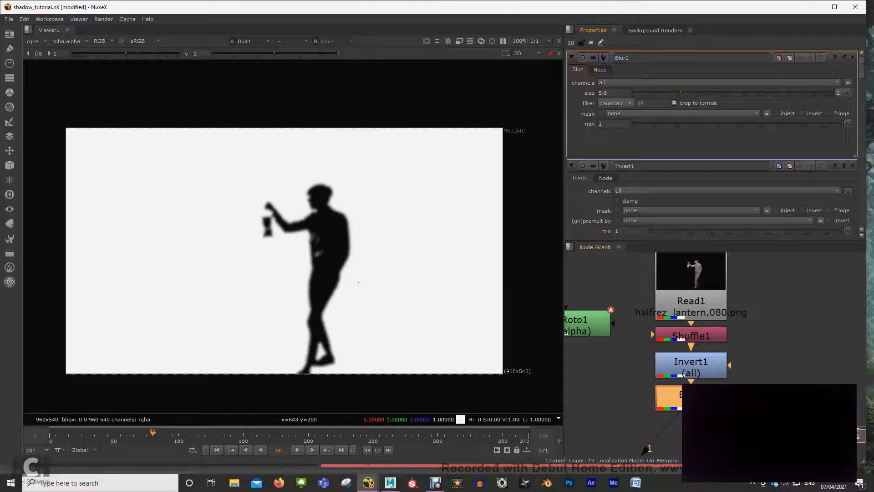
{"action": "left_click_drag", "start_coordinate": [679, 397], "coordinate": [679, 401]}
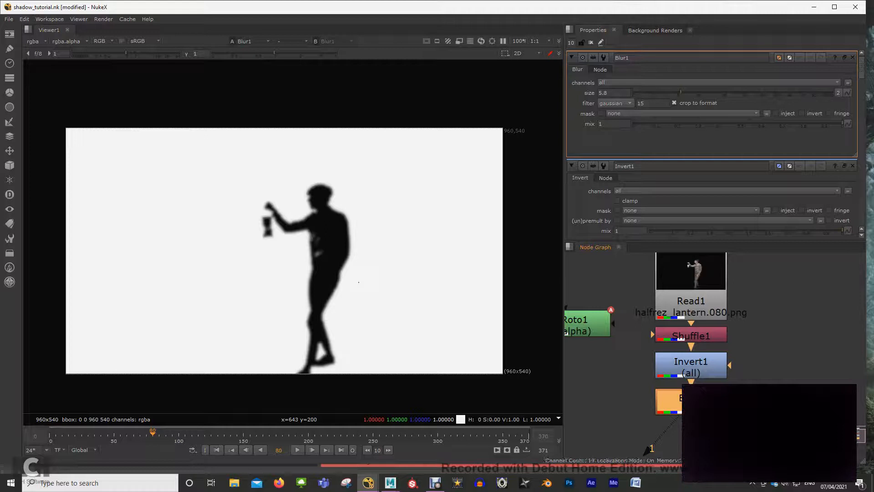
{"action": "left_click_drag", "start_coordinate": [681, 93], "coordinate": [683, 92]}
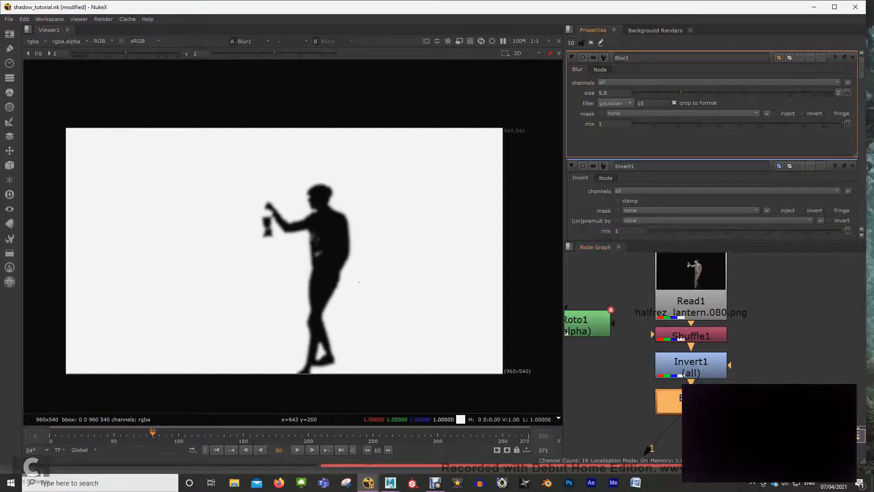
{"action": "left_click_drag", "start_coordinate": [683, 92], "coordinate": [679, 92]}
Step: Add a Write node after Blur1, browse the CW2, VFX_Principles and Greenwich folders, and cancel the file selection
{"action": "middle_click_drag", "start_coordinate": [625, 401], "coordinate": [624, 358]}
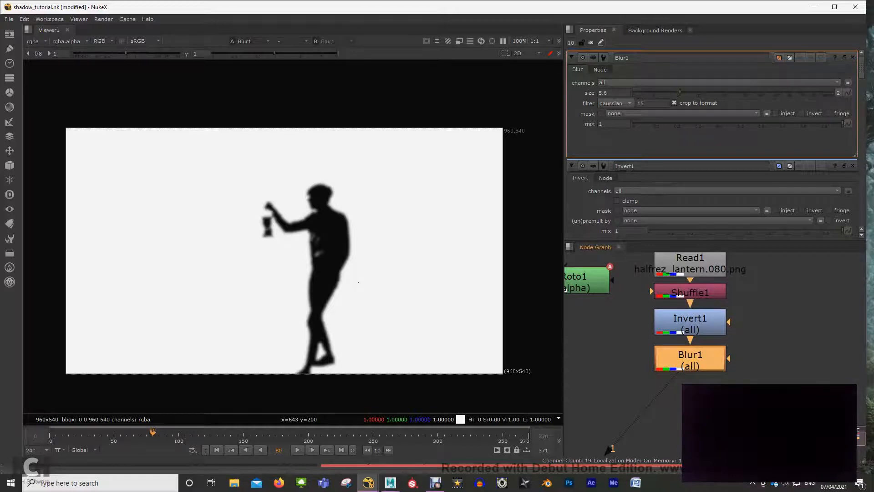
{"action": "scroll", "coordinate": [691, 360], "scroll_direction": "down", "scroll_amount": 1}
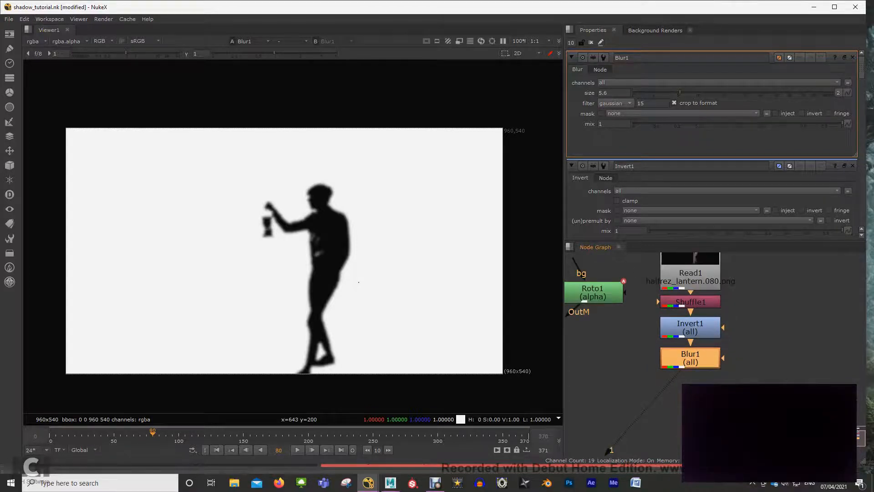
{"action": "key", "text": "w"}
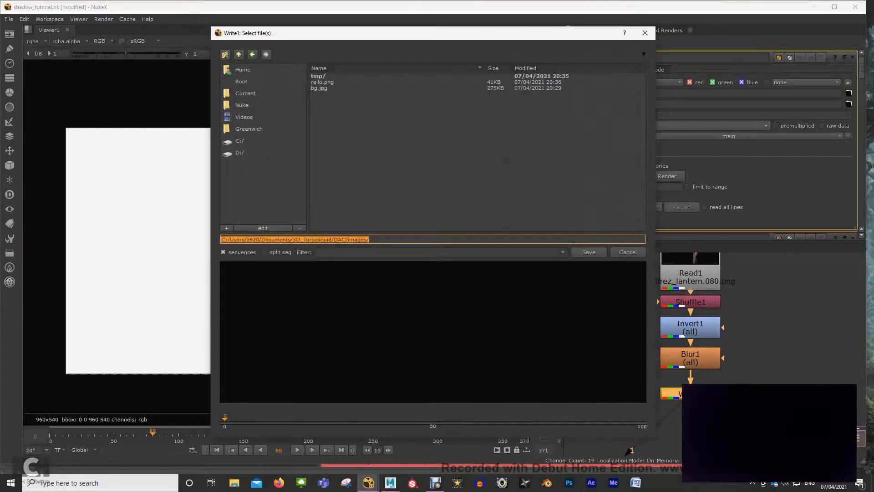
{"action": "key", "text": "End"}
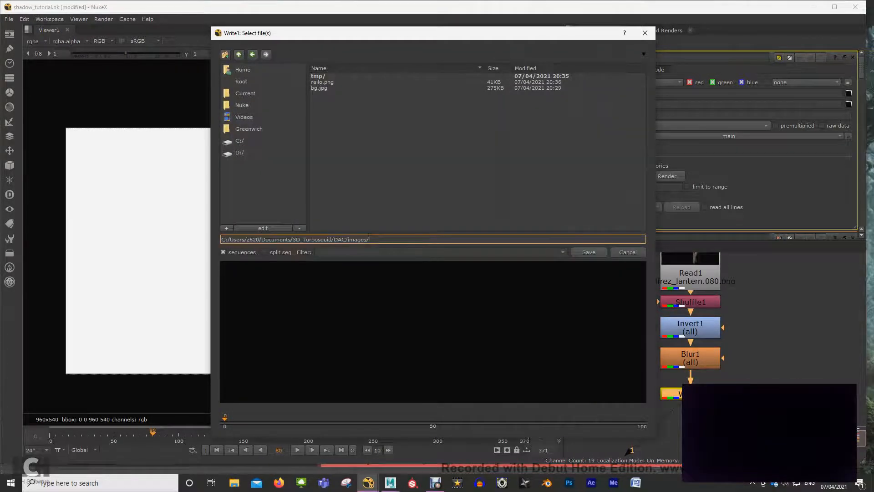
{"action": "left_click", "coordinate": [245, 93]}
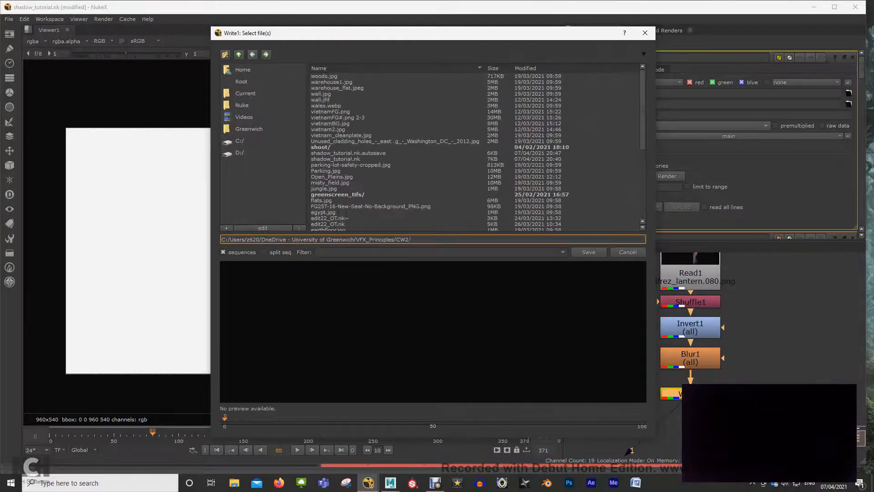
{"action": "left_click", "coordinate": [239, 54]}
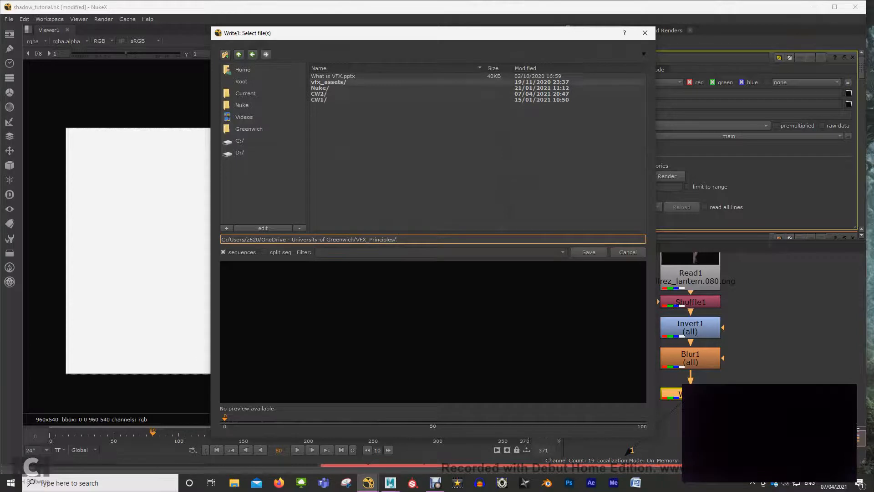
{"action": "left_click", "coordinate": [249, 129]}
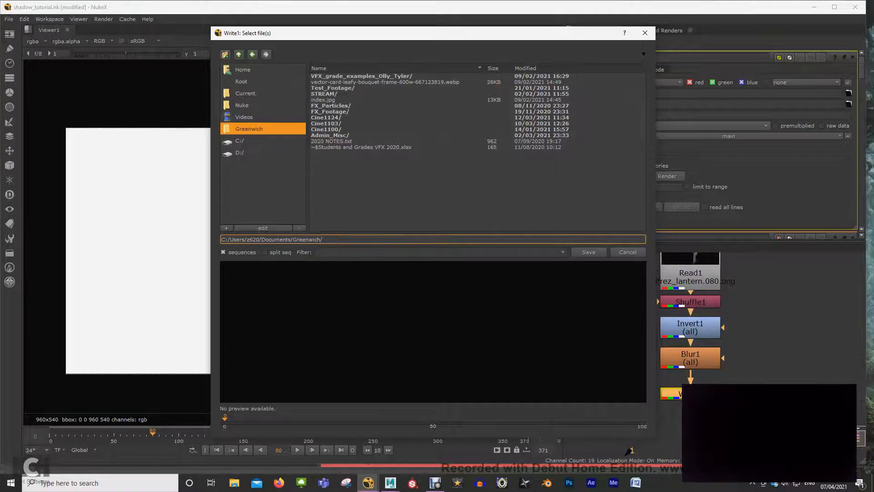
{"action": "left_click", "coordinate": [628, 252]}
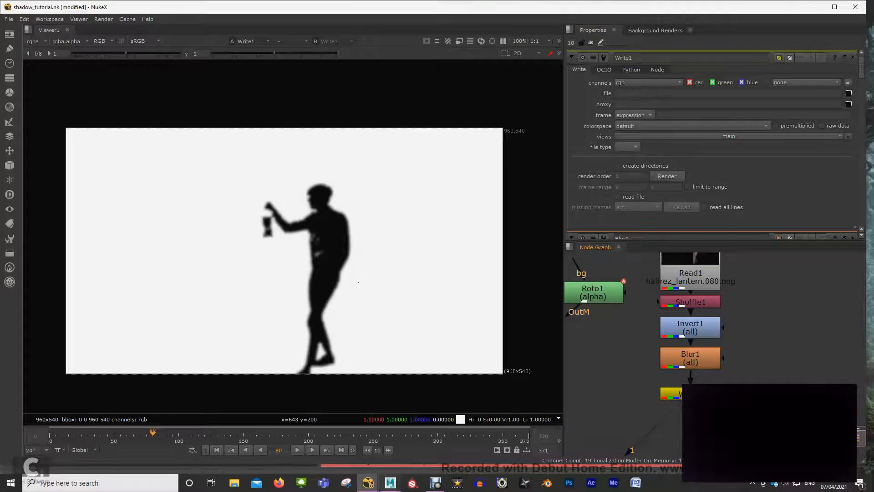
Step: Switch to the Maya lantern scene, close the Render View and restore the hidden room geometry
{"action": "mouse_move", "coordinate": [390, 482]}
{"action": "left_click", "coordinate": [440, 437]}
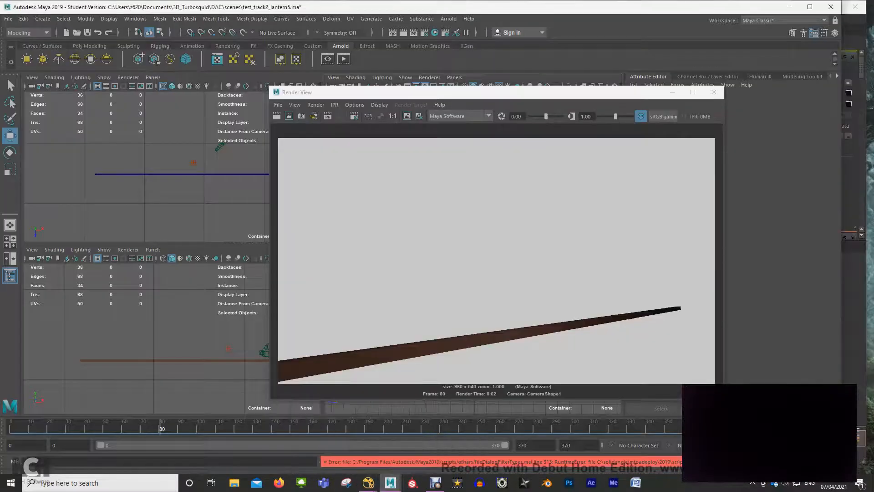
{"action": "left_click", "coordinate": [713, 92]}
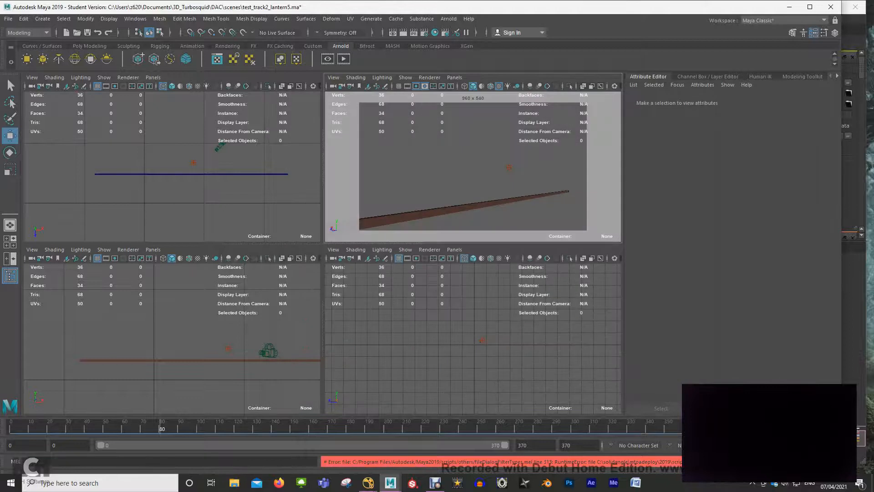
{"action": "key", "text": "ctrl+z"}
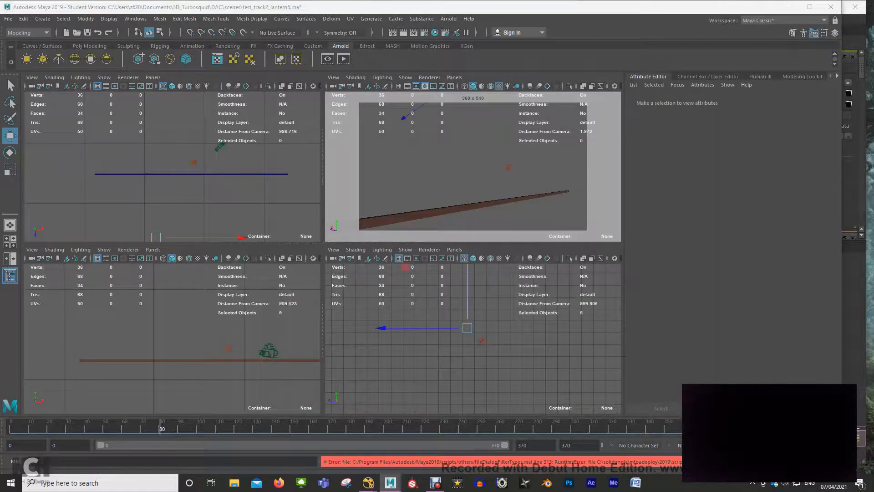
{"action": "key", "text": "h"}
Step: Maximise the camera view and select the plane_Oli footage plane
{"action": "key", "text": "space"}
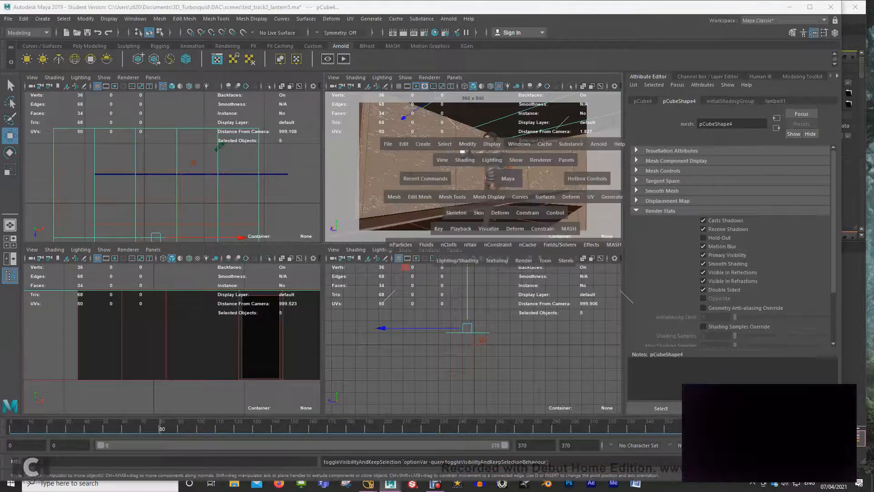
{"action": "left_click", "coordinate": [474, 255]}
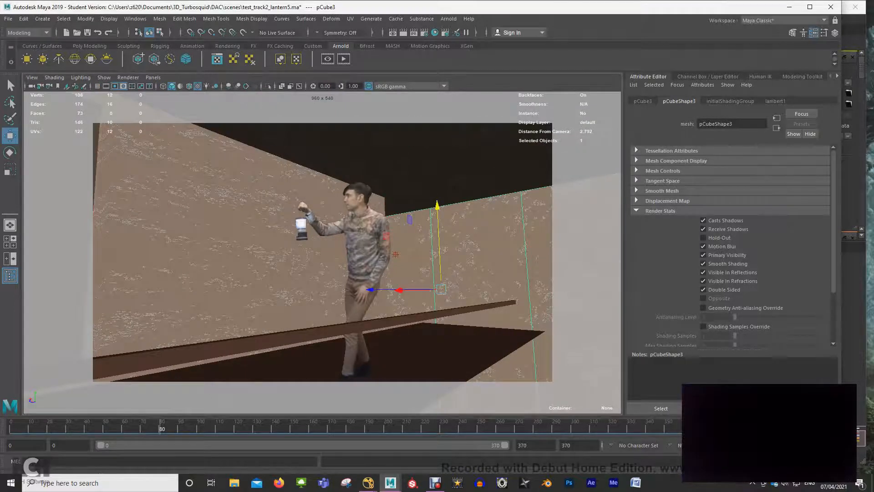
{"action": "left_click", "coordinate": [365, 246]}
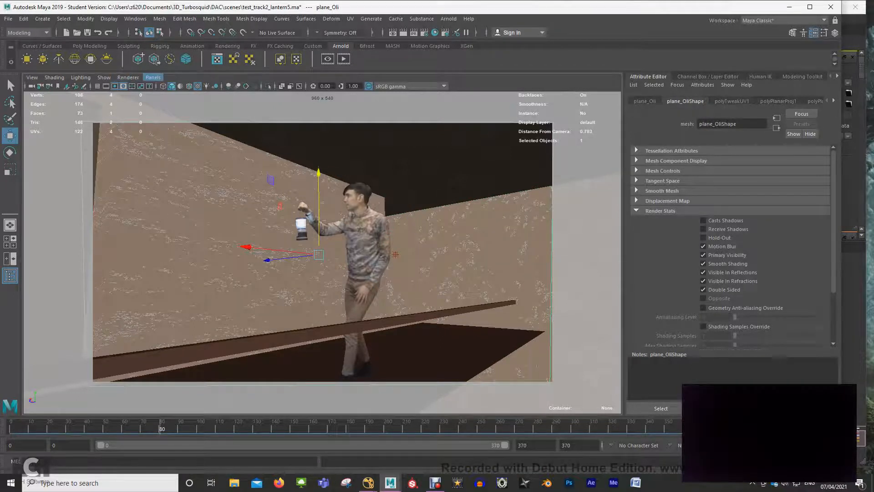
Step: Return to the four-view layout and replace the top view with the persp camera in textured shading
{"action": "key", "text": "space"}
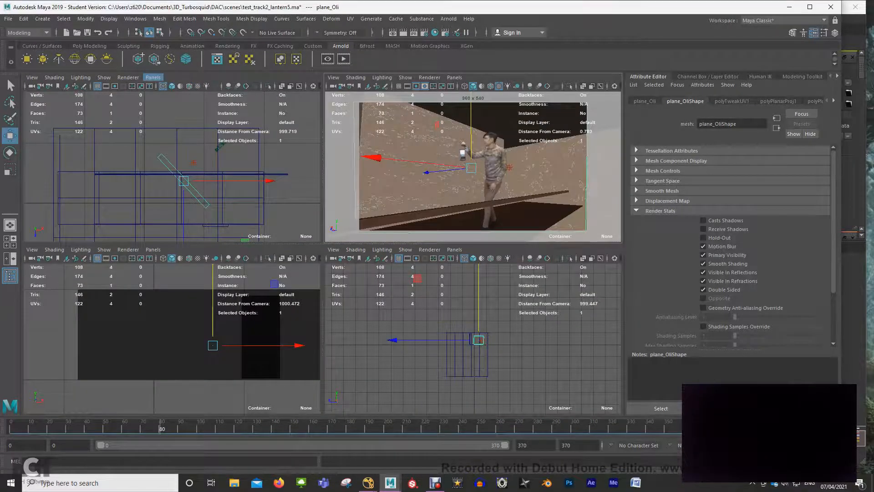
{"action": "left_click", "coordinate": [153, 77]}
{"action": "mouse_move", "coordinate": [192, 86]}
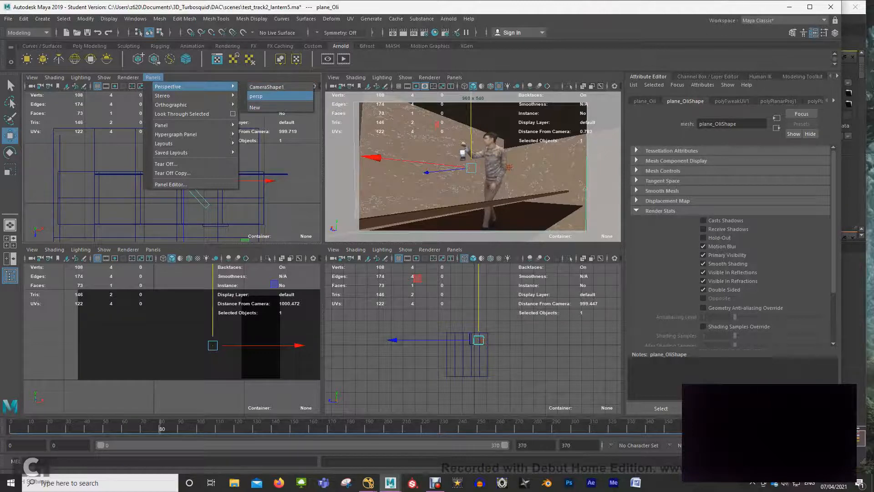
{"action": "left_click", "coordinate": [256, 96]}
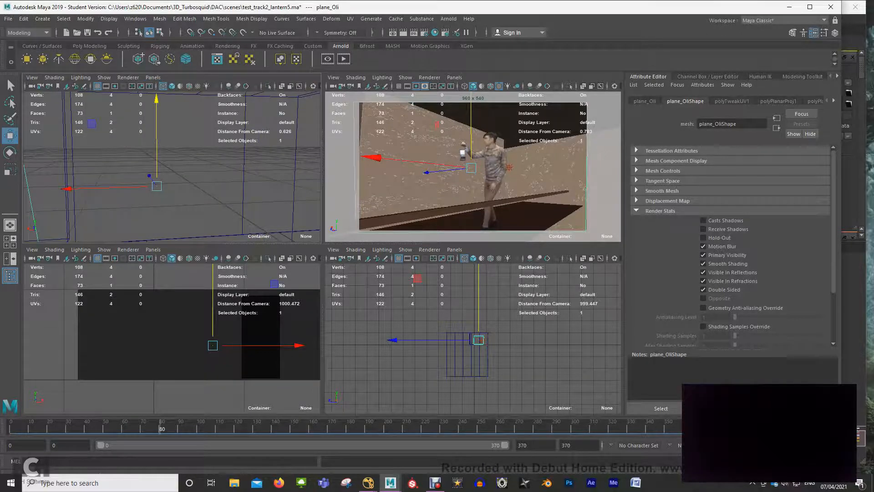
{"action": "key", "text": "6"}
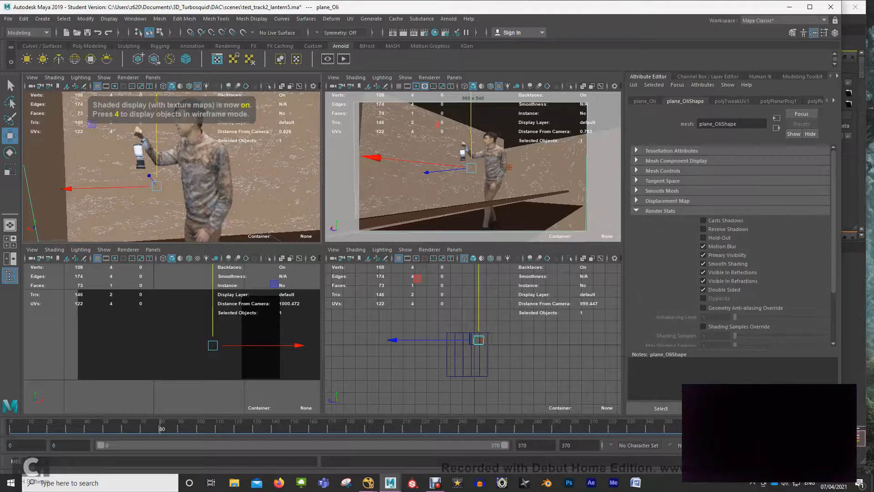
Step: Examine the plane_Oli footage plane's placement within the room and its shadow-casting option
{"action": "scroll", "coordinate": [171, 166], "scroll_direction": "down", "scroll_amount": 10}
{"action": "left_click_drag", "start_coordinate": [192, 169], "coordinate": [162, 165], "text": "alt"}
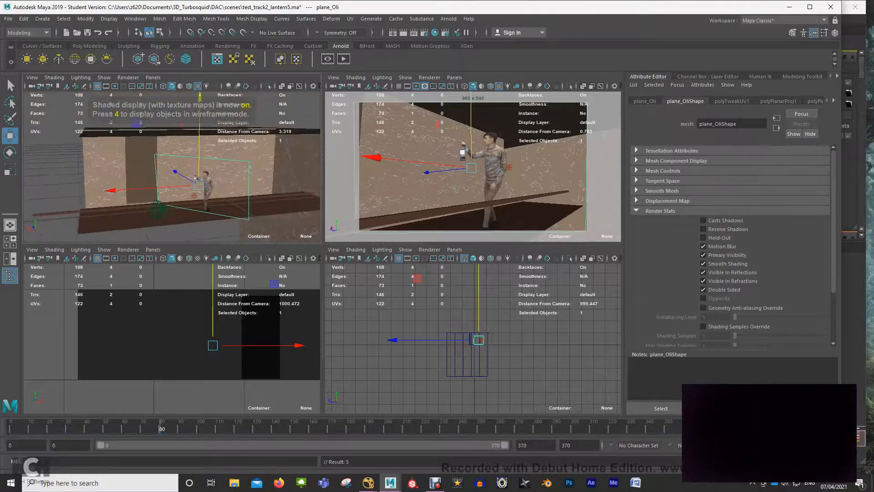
{"action": "middle_click_drag", "start_coordinate": [191, 173], "coordinate": [136, 173], "text": "alt"}
{"action": "scroll", "coordinate": [172, 166], "scroll_direction": "up", "scroll_amount": 3}
{"action": "left_click_drag", "start_coordinate": [151, 182], "coordinate": [195, 166], "text": "alt"}
{"action": "middle_click_drag", "start_coordinate": [196, 182], "coordinate": [154, 210], "text": "alt"}
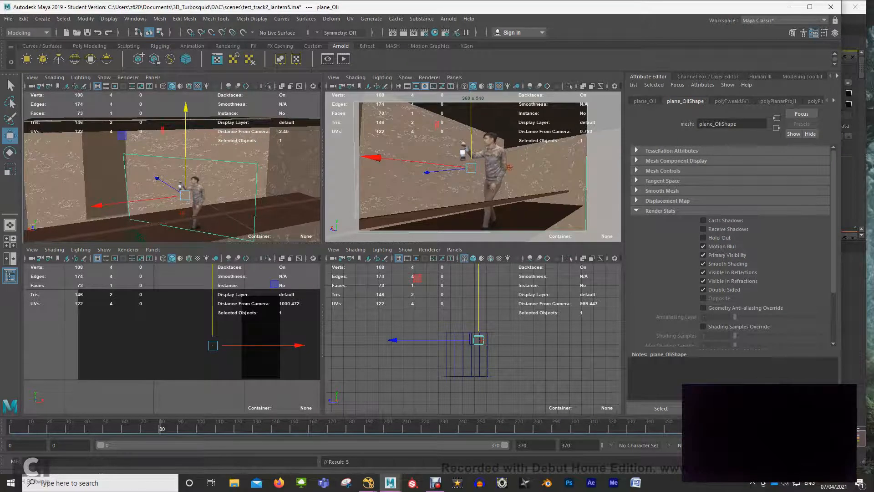
{"action": "middle_click_drag", "start_coordinate": [74, 180], "coordinate": [83, 163], "text": "alt"}
{"action": "scroll", "coordinate": [87, 167], "scroll_direction": "up", "scroll_amount": 2}
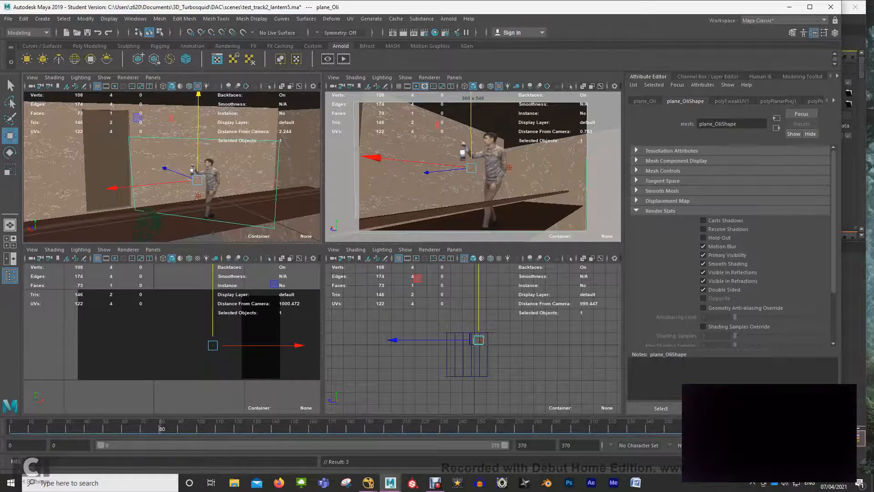
{"action": "key", "text": "ctrl+z"}
{"action": "key", "text": "ctrl+z"}
{"action": "left_click", "coordinate": [704, 220]}
{"action": "scroll", "coordinate": [171, 166], "scroll_direction": "down", "scroll_amount": 3}
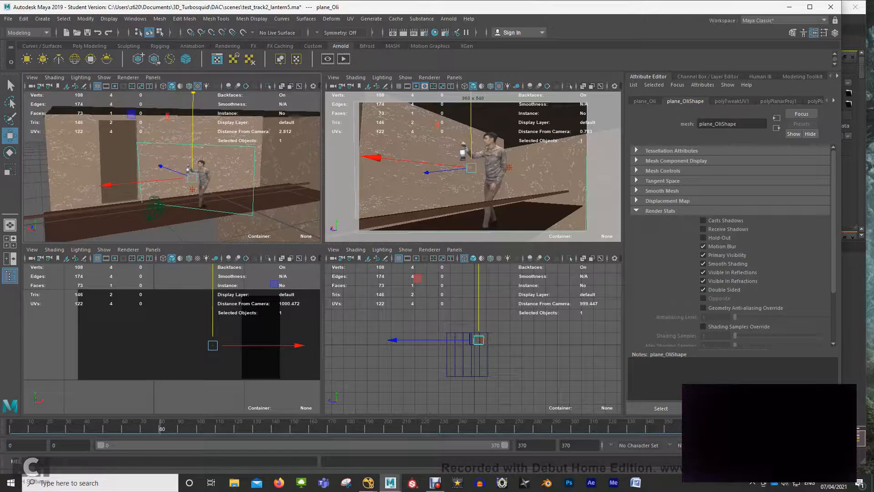
Step: Create a spot light in the room and rotate it upwards and around towards the back wall
{"action": "left_click", "coordinate": [42, 18]}
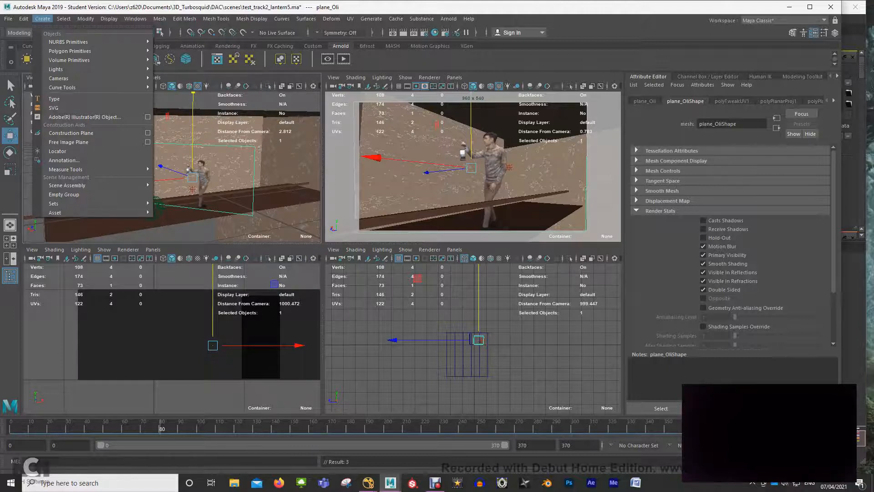
{"action": "mouse_move", "coordinate": [114, 70]}
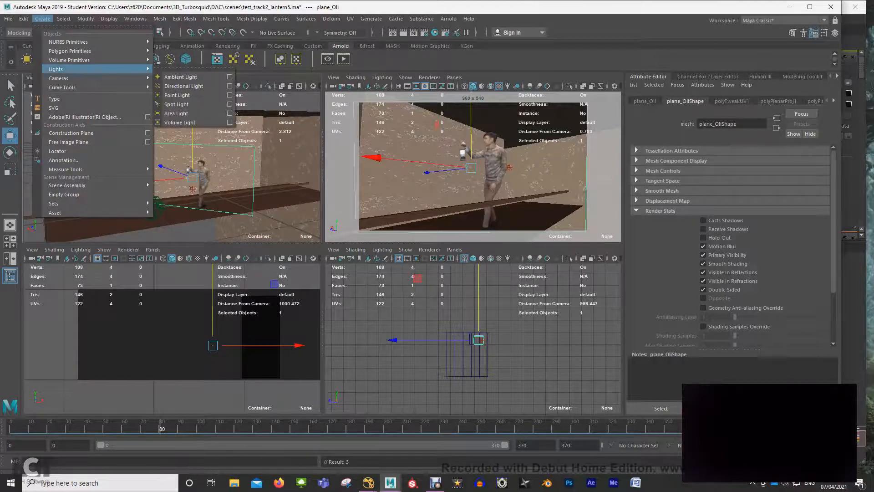
{"action": "left_click", "coordinate": [157, 105]}
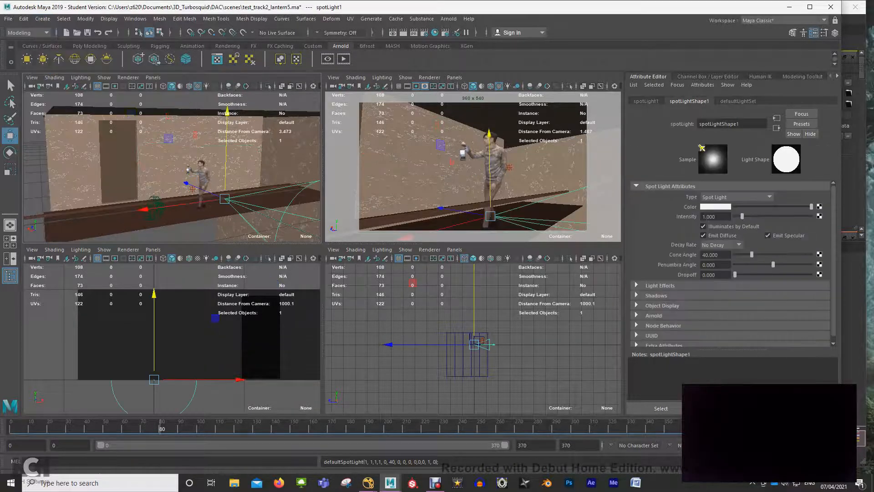
{"action": "mouse_move", "coordinate": [172, 166]}
{"action": "left_mouse_down", "text": "alt"}
{"action": "mouse_move", "coordinate": [186, 162]}
{"action": "mouse_move", "coordinate": [157, 167]}
{"action": "left_mouse_up", "text": "alt"}
{"action": "key", "text": "e"}
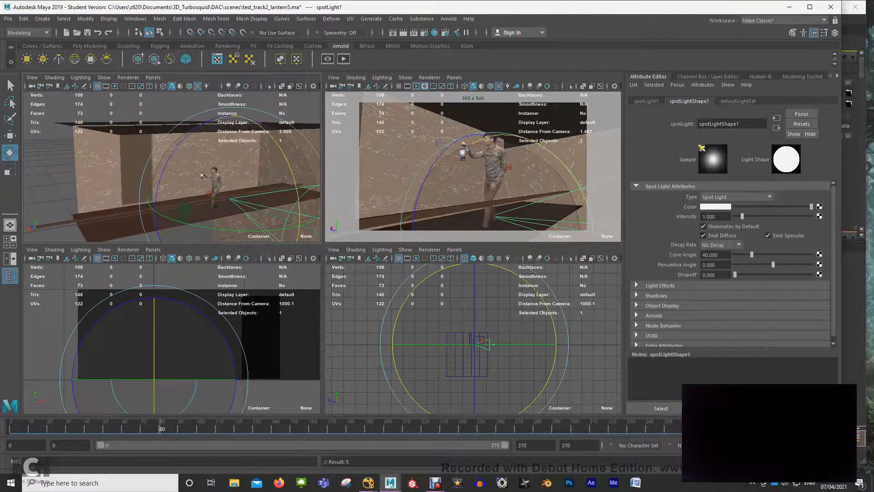
{"action": "left_click_drag", "start_coordinate": [182, 223], "coordinate": [296, 226]}
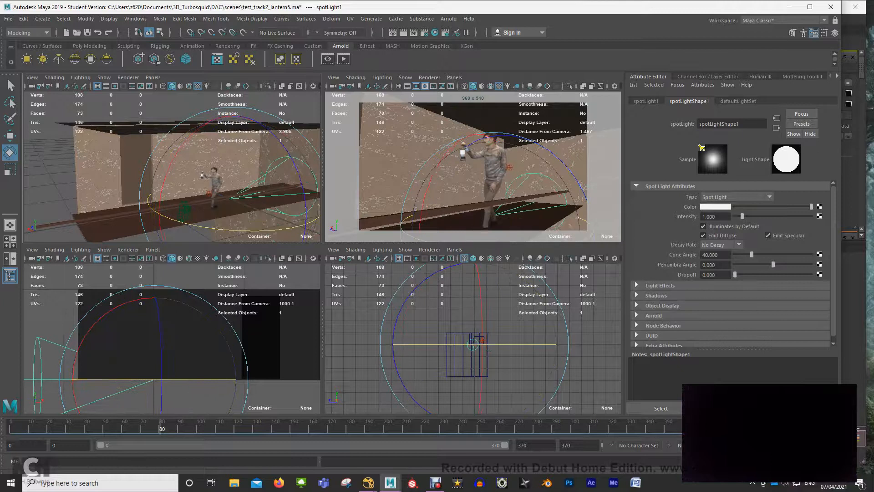
{"action": "left_click_drag", "start_coordinate": [205, 229], "coordinate": [304, 224]}
{"action": "left_click_drag", "start_coordinate": [182, 168], "coordinate": [111, 171], "text": "alt"}
Step: Maximise the perspective view and raise the spot light off the floor in front of the doorway
{"action": "key", "text": "w"}
{"action": "scroll", "coordinate": [308, 214], "scroll_direction": "down", "scroll_amount": 3}
{"action": "scroll", "coordinate": [172, 210], "scroll_direction": "down", "scroll_amount": 3}
{"action": "key", "text": "space"}
{"action": "middle_click_drag", "start_coordinate": [200, 262], "coordinate": [290, 245], "text": "alt"}
{"action": "scroll", "coordinate": [296, 251], "scroll_direction": "up", "scroll_amount": 5}
{"action": "scroll", "coordinate": [296, 251], "scroll_direction": "down", "scroll_amount": 2}
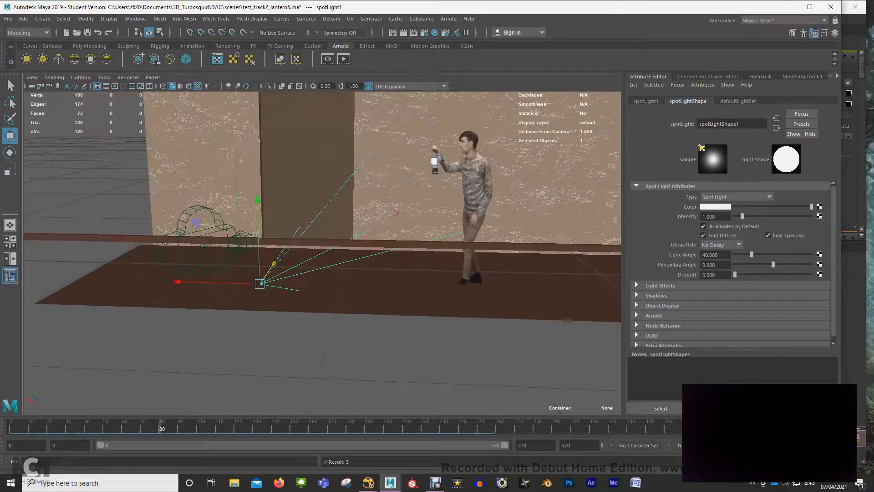
{"action": "left_click_drag", "start_coordinate": [237, 247], "coordinate": [265, 204]}
{"action": "scroll", "coordinate": [296, 250], "scroll_direction": "up", "scroll_amount": 2}
{"action": "scroll", "coordinate": [296, 250], "scroll_direction": "down", "scroll_amount": 4}
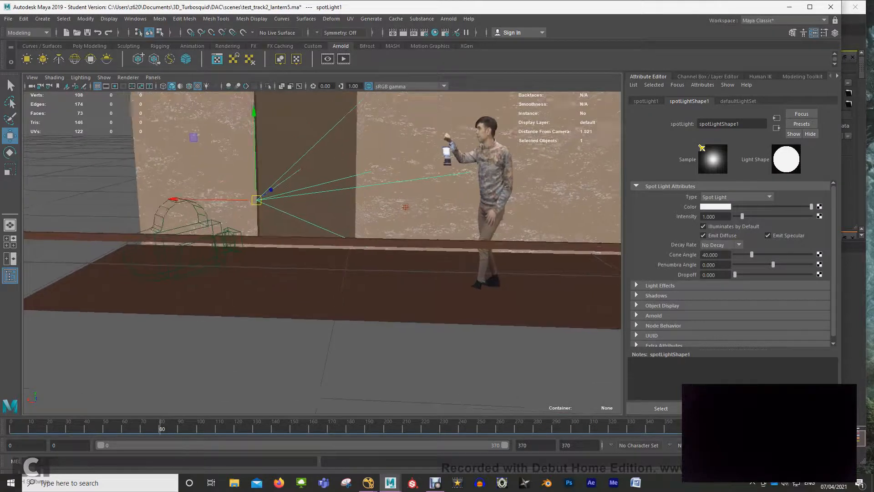
Step: Aim the spot light downwards and move it up to ceiling height, in front of the man and pointing at him
{"action": "middle_click_drag", "start_coordinate": [296, 228], "coordinate": [328, 266], "text": "alt"}
{"action": "left_click_drag", "start_coordinate": [307, 269], "coordinate": [421, 333], "text": "alt"}
{"action": "key", "text": "e"}
{"action": "key", "text": "w"}
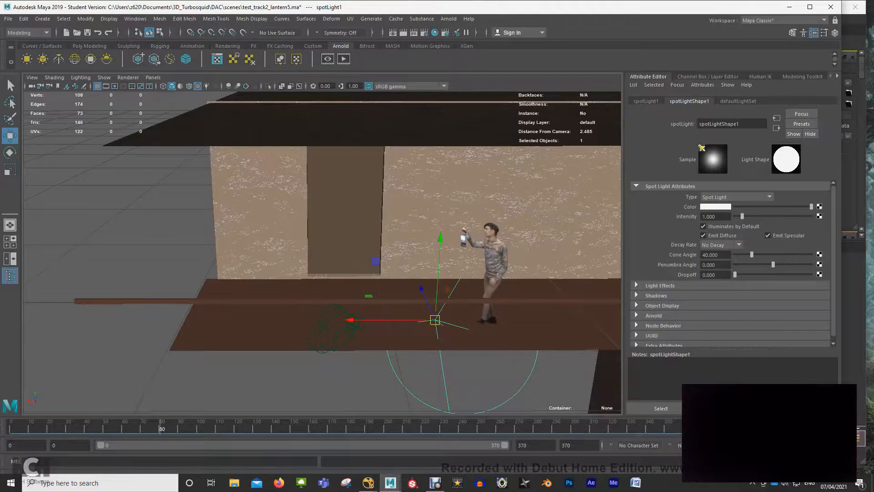
{"action": "left_click_drag", "start_coordinate": [440, 238], "coordinate": [360, 128]}
{"action": "left_click_drag", "start_coordinate": [185, 158], "coordinate": [283, 132]}
{"action": "left_click_drag", "start_coordinate": [435, 205], "coordinate": [448, 237], "text": "alt"}
{"action": "left_click_drag", "start_coordinate": [433, 112], "coordinate": [580, 93]}
{"action": "left_click_drag", "start_coordinate": [501, 200], "coordinate": [410, 220], "text": "alt"}
{"action": "left_click_drag", "start_coordinate": [201, 146], "coordinate": [90, 113]}
{"action": "left_click_drag", "start_coordinate": [377, 233], "coordinate": [456, 232], "text": "alt"}
{"action": "left_click_drag", "start_coordinate": [492, 115], "coordinate": [550, 126]}
{"action": "scroll", "coordinate": [322, 252], "scroll_direction": "down", "scroll_amount": 3}
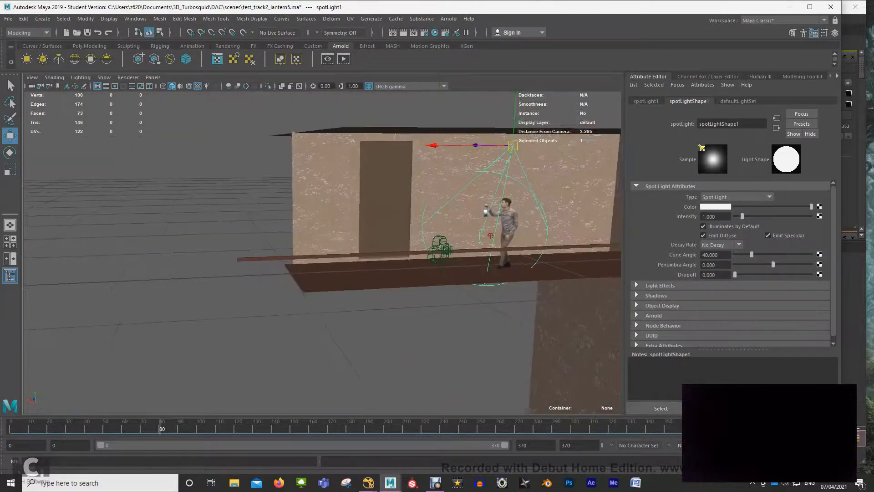
Step: Examine the spot light's position and cone coverage relative to the man and the room walls
{"action": "middle_click_drag", "start_coordinate": [503, 246], "coordinate": [451, 285], "text": "alt"}
{"action": "scroll", "coordinate": [322, 253], "scroll_direction": "up", "scroll_amount": 3}
{"action": "left_click_drag", "start_coordinate": [451, 285], "coordinate": [419, 253], "text": "alt"}
{"action": "middle_click_drag", "start_coordinate": [419, 253], "coordinate": [419, 294], "text": "alt"}
{"action": "key", "text": "3"}
{"action": "middle_click_drag", "start_coordinate": [419, 294], "coordinate": [406, 313], "text": "alt"}
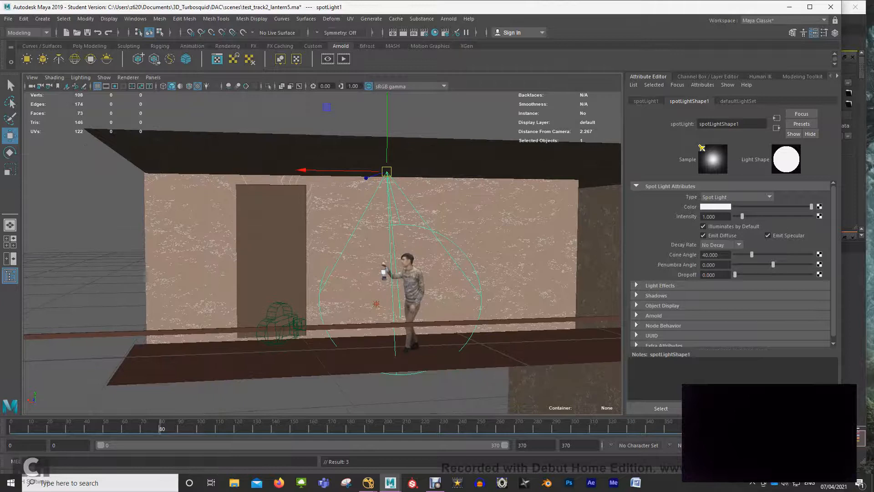
{"action": "scroll", "coordinate": [323, 253], "scroll_direction": "up", "scroll_amount": 2}
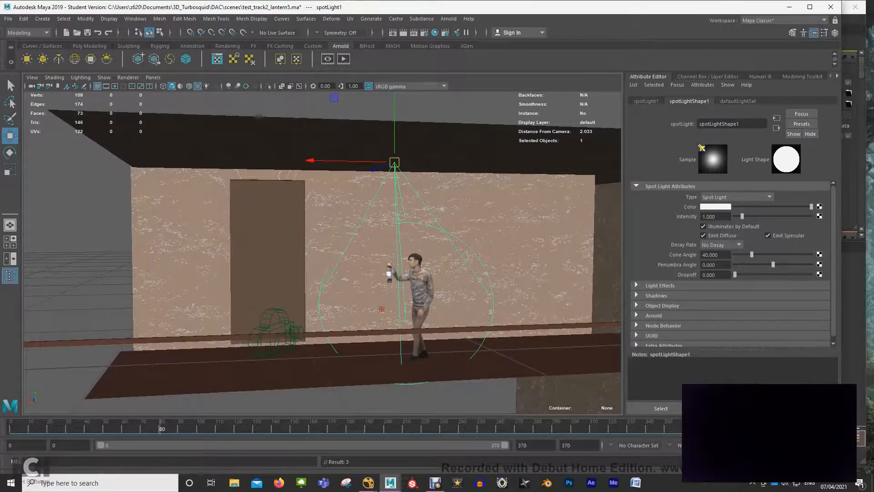
{"action": "scroll", "coordinate": [462, 304], "scroll_direction": "down", "scroll_amount": 4}
{"action": "middle_click_drag", "start_coordinate": [512, 285], "coordinate": [462, 304], "text": "alt"}
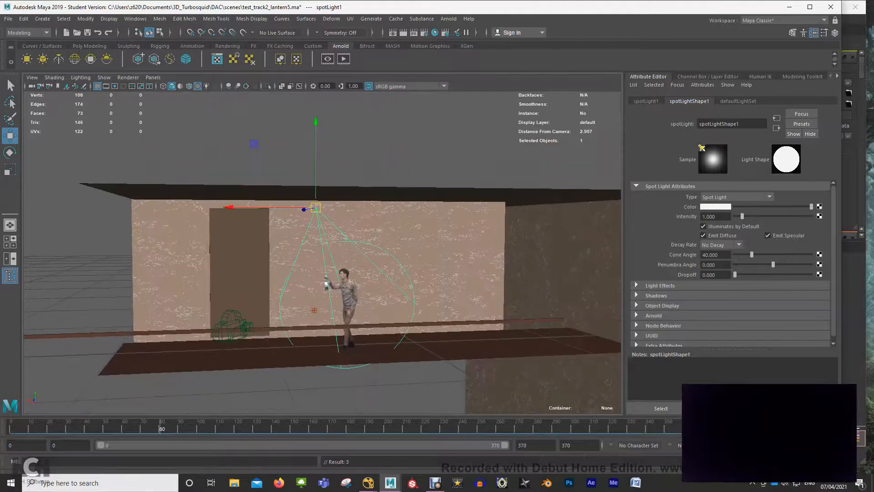
{"action": "scroll", "coordinate": [462, 304], "scroll_direction": "up", "scroll_amount": 2}
{"action": "scroll", "coordinate": [461, 304], "scroll_direction": "up", "scroll_amount": 1}
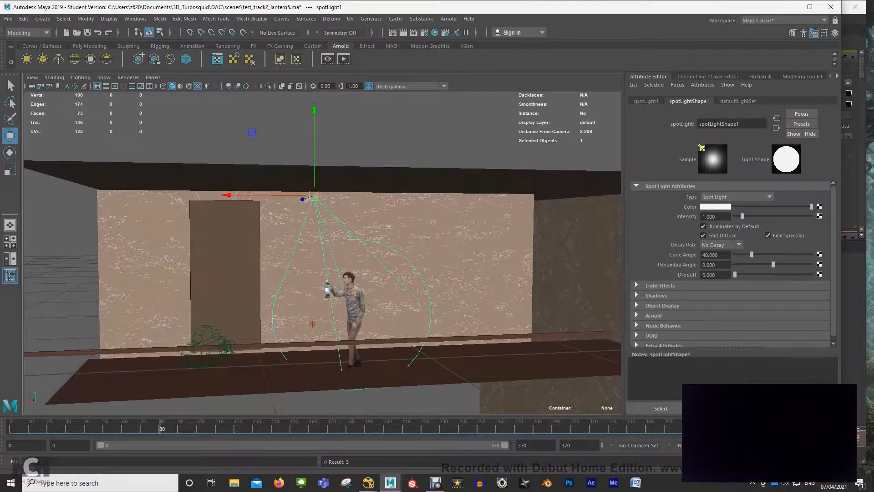
Step: Keep Maya Software as the renderer and set its edge anti-aliasing to High quality
{"action": "left_click", "coordinate": [424, 32]}
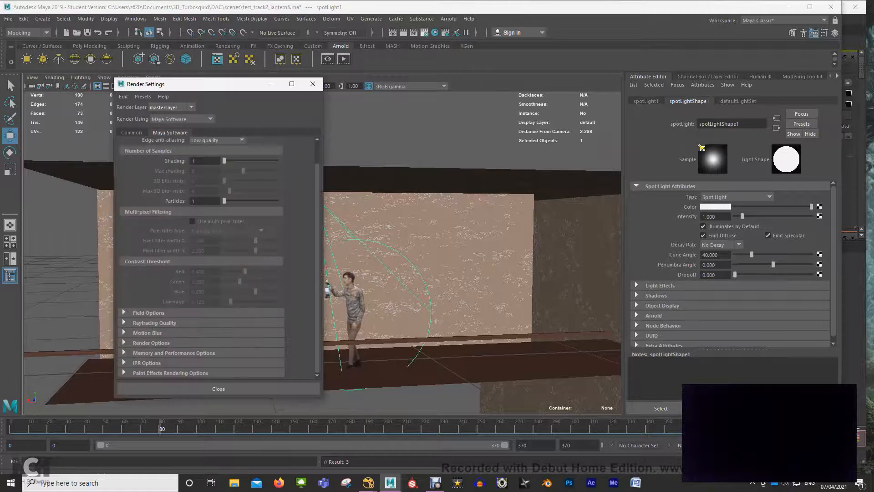
{"action": "left_click", "coordinate": [182, 119]}
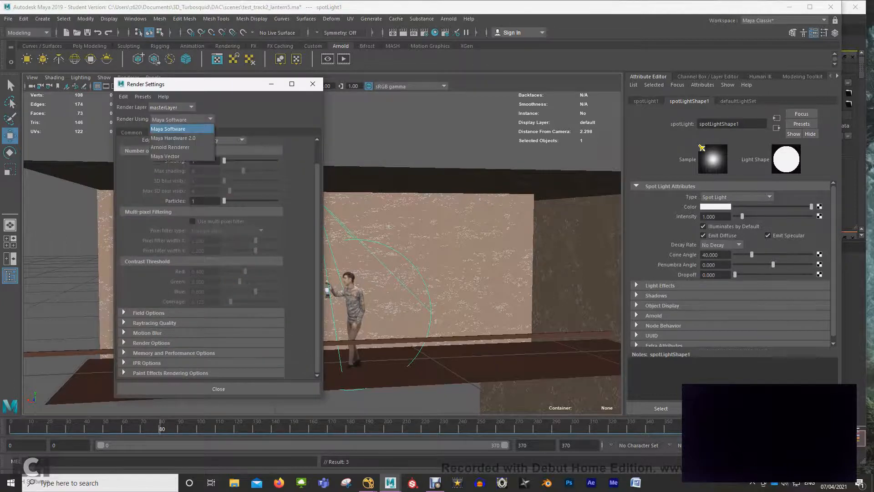
{"action": "key", "text": "Escape"}
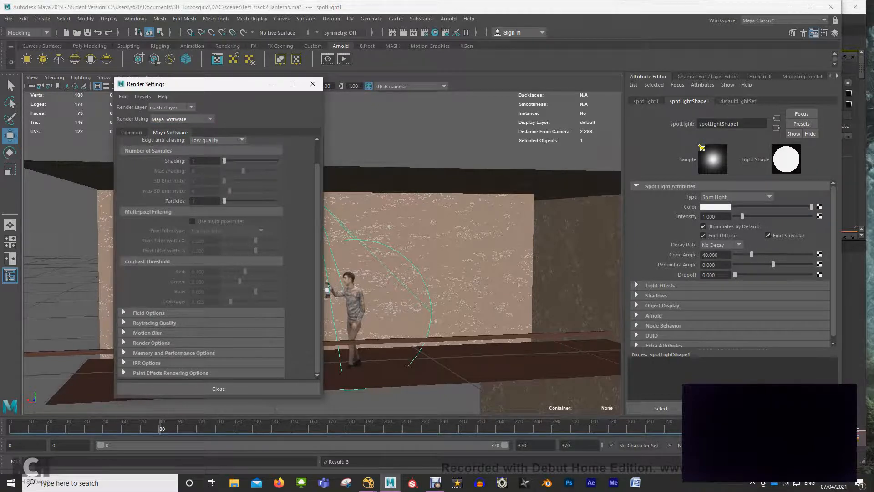
{"action": "left_click", "coordinate": [218, 141]}
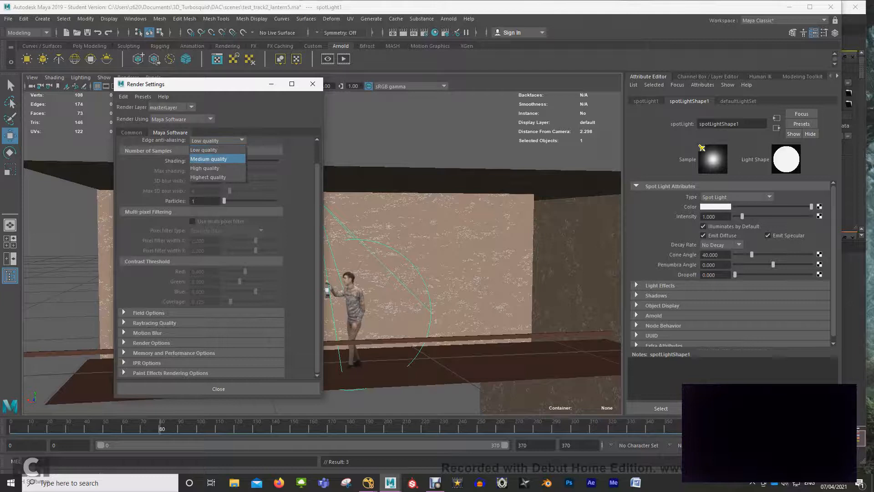
{"action": "left_click", "coordinate": [205, 168]}
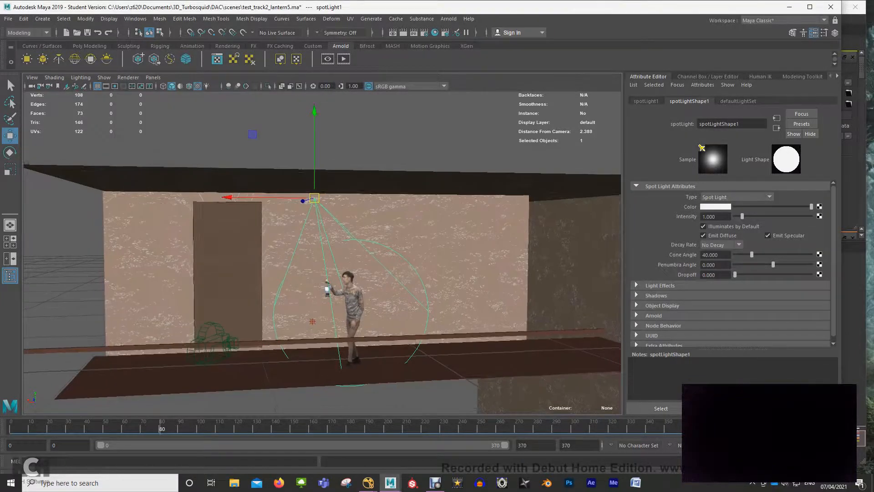
{"action": "middle_click_drag", "start_coordinate": [322, 253], "coordinate": [350, 273], "text": "alt"}
{"action": "scroll", "coordinate": [322, 253], "scroll_direction": "up", "scroll_amount": 2}
{"action": "scroll", "coordinate": [322, 252], "scroll_direction": "down", "scroll_amount": 2}
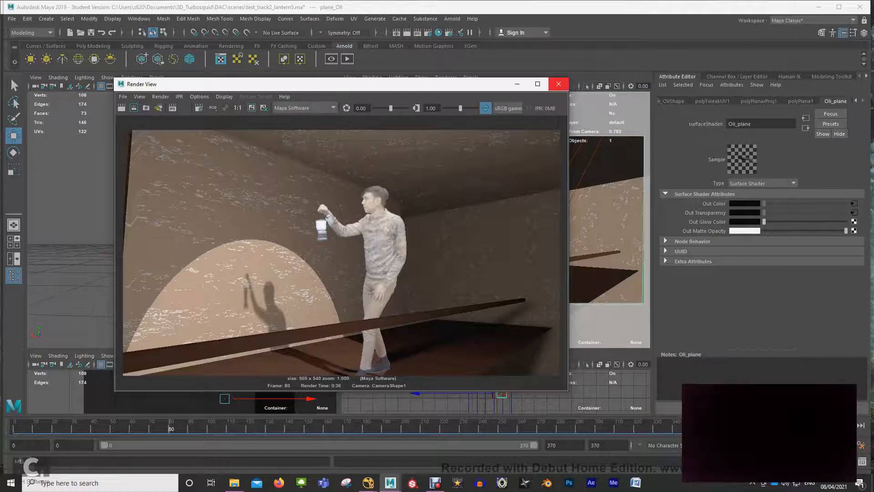
Step: Close the test render, set the spot light's cone angle to 80 and penumbra angle to 50, and select the footage plane in the camera view
{"action": "left_click", "coordinate": [559, 84]}
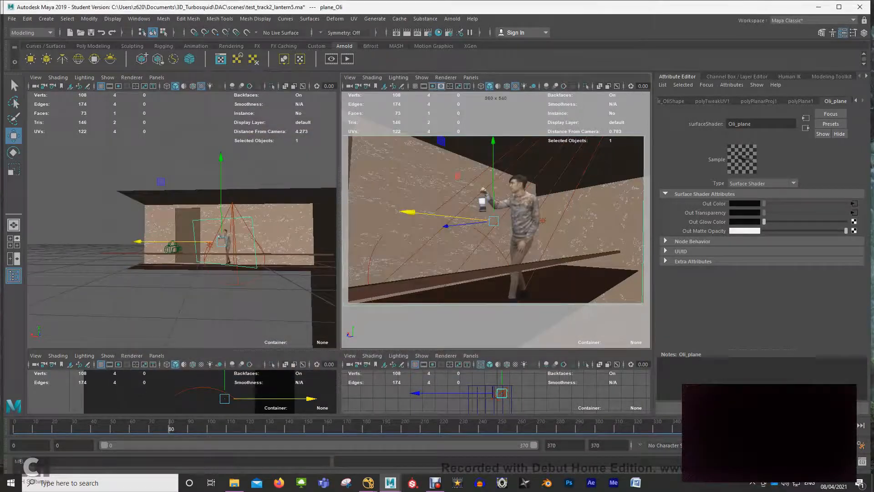
{"action": "left_click", "coordinate": [232, 203]}
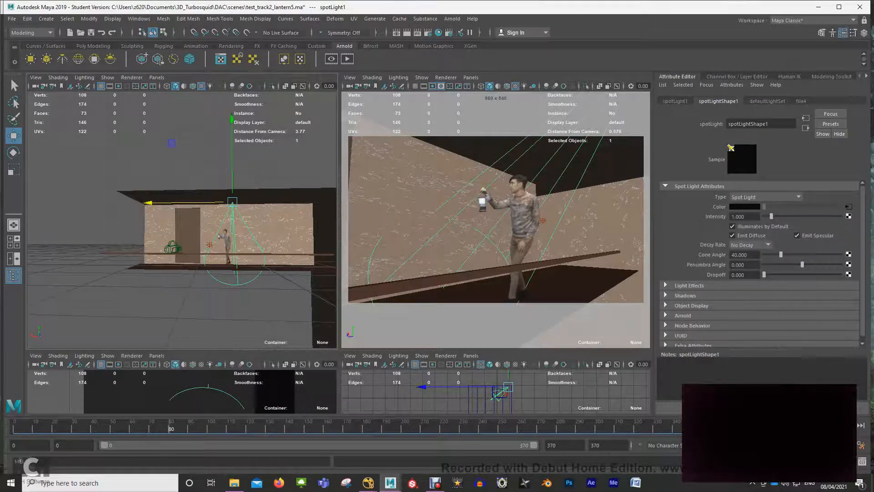
{"action": "scroll", "coordinate": [182, 220], "scroll_direction": "up", "scroll_amount": 4}
{"action": "middle_click_drag", "start_coordinate": [183, 220], "coordinate": [149, 210], "text": "alt"}
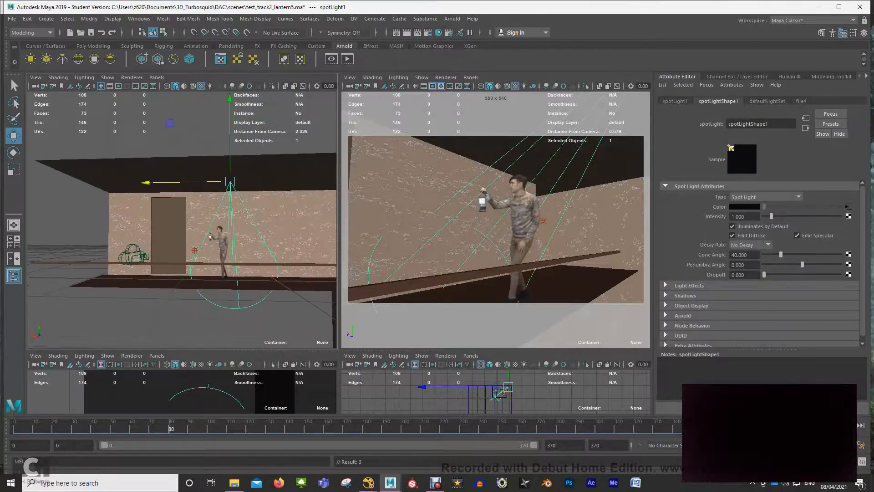
{"action": "double_click", "coordinate": [744, 255]}
{"action": "type", "text": "60"}
{"action": "key", "text": "Return"}
{"action": "double_click", "coordinate": [744, 254]}
{"action": "type", "text": "80"}
{"action": "key", "text": "Return"}
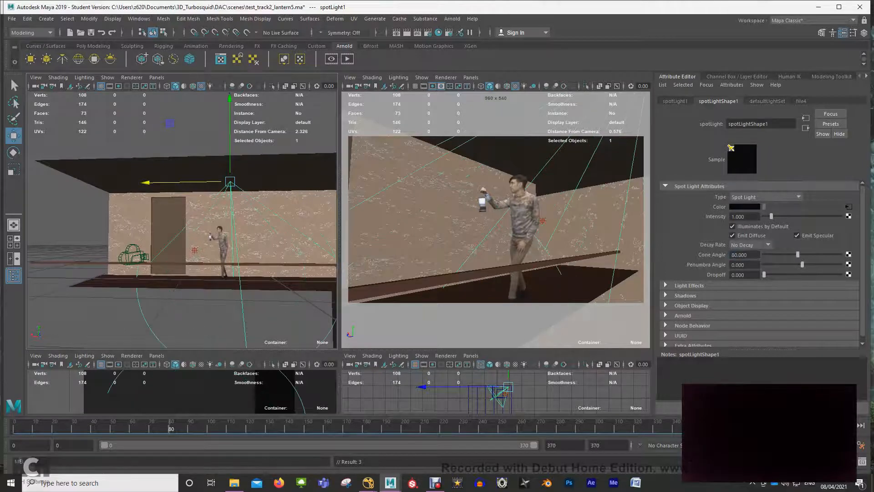
{"action": "key", "text": "Tab"}
{"action": "type", "text": "50"}
{"action": "key", "text": "Return"}
{"action": "left_click", "coordinate": [519, 214]}
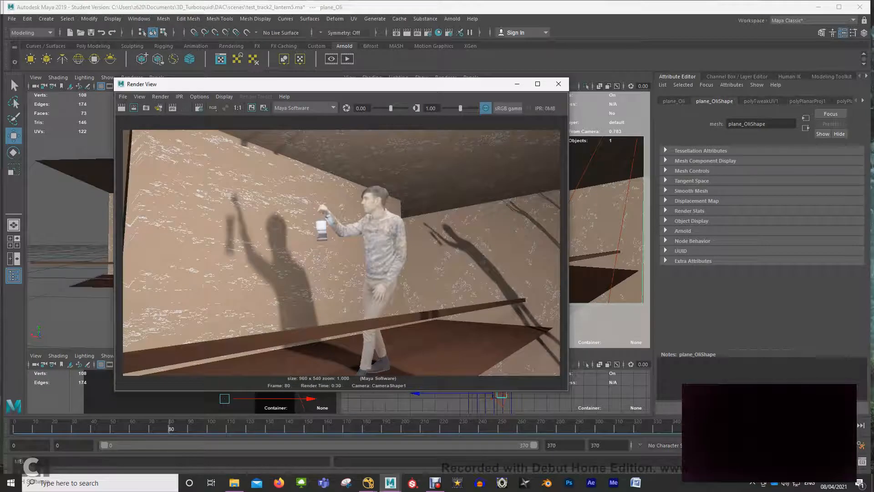
Step: Move the Render View and make it smaller to uncover the perspective view, and select the spot light there
{"action": "left_click_drag", "start_coordinate": [445, 86], "coordinate": [281, 93]}
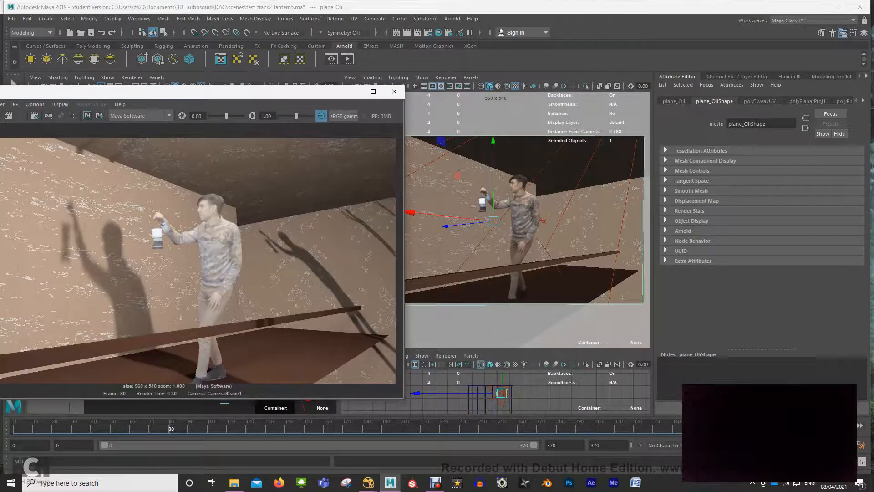
{"action": "left_click", "coordinate": [411, 212]}
{"action": "left_click_drag", "start_coordinate": [279, 87], "coordinate": [501, 161]}
{"action": "left_click_drag", "start_coordinate": [279, 167], "coordinate": [555, 175]}
{"action": "left_click", "coordinate": [146, 318]}
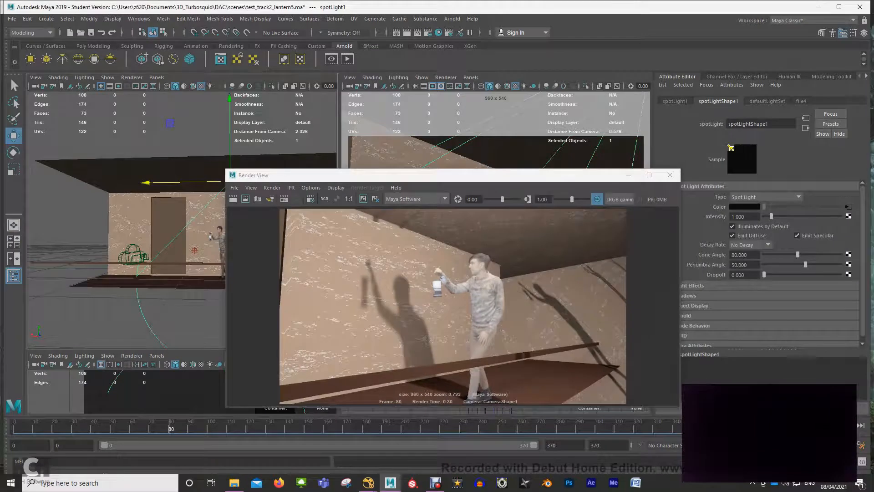
Step: Try a cone angle of 60 on the spot light and set its penumbra angle to 20
{"action": "double_click", "coordinate": [744, 254]}
{"action": "type", "text": "60"}
{"action": "key", "text": "Return"}
{"action": "left_click_drag", "start_coordinate": [749, 264], "coordinate": [730, 264]}
{"action": "type", "text": "20"}
{"action": "key", "text": "Return"}
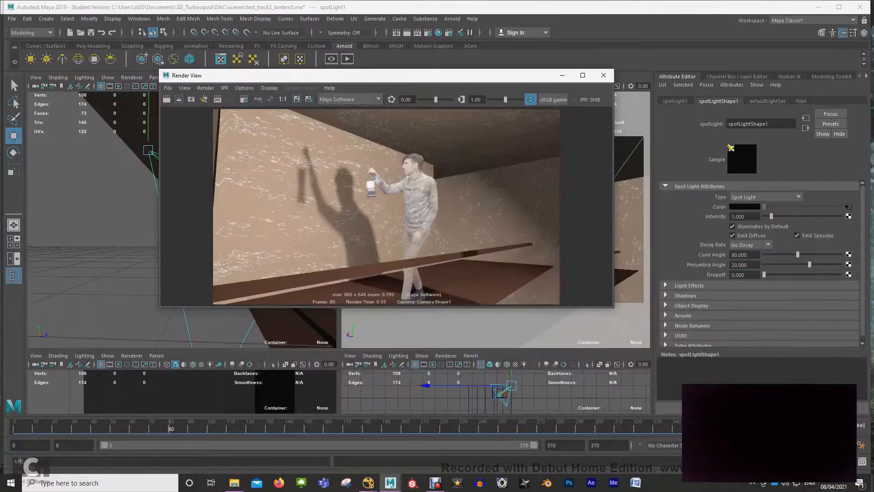
Step: Enlarge the shadow render for review, close it, and save the scene as test_track2_lantern5_shadow.ma
{"action": "left_click_drag", "start_coordinate": [614, 309], "coordinate": [672, 389]}
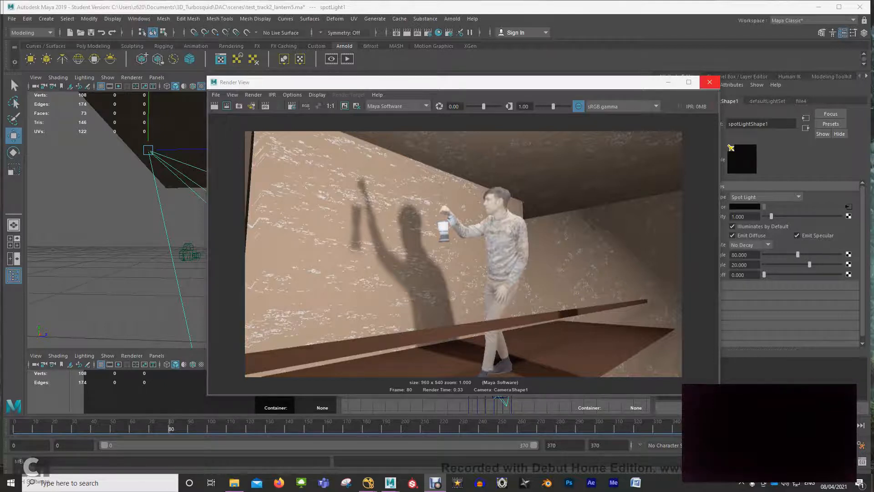
{"action": "left_click", "coordinate": [710, 82]}
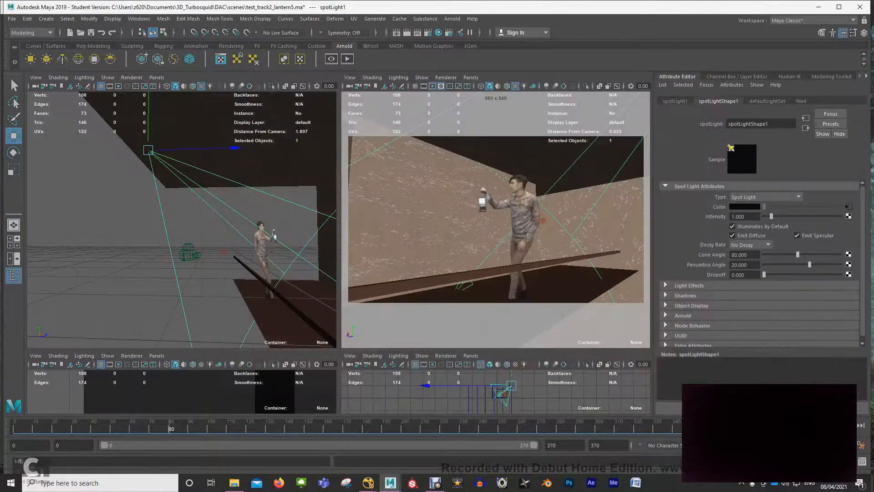
{"action": "left_click", "coordinate": [12, 19]}
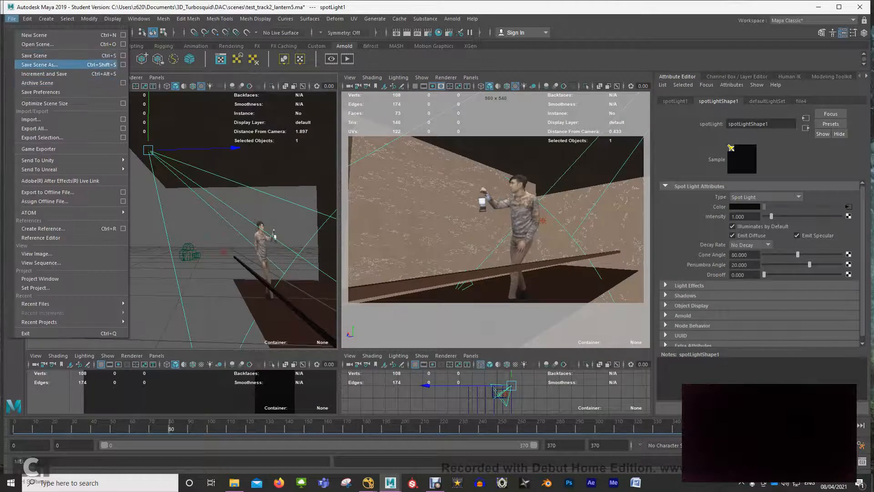
{"action": "left_click", "coordinate": [39, 64]}
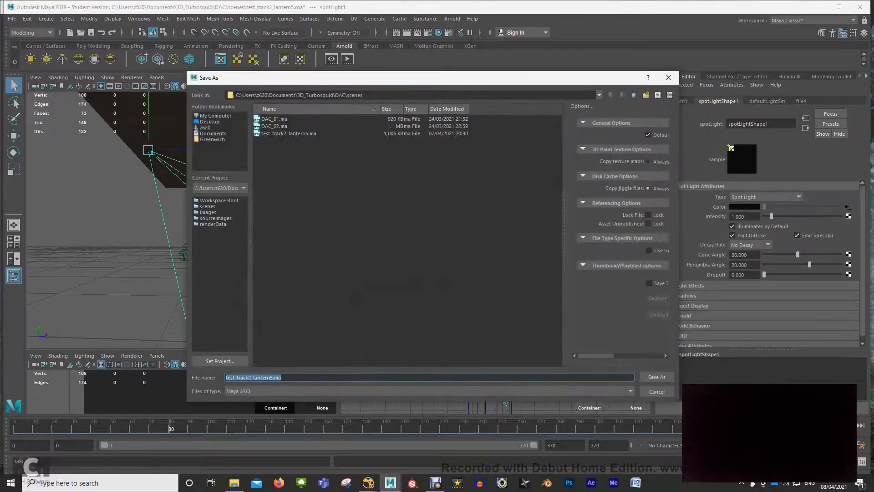
{"action": "left_click", "coordinate": [275, 378]}
{"action": "type", "text": "_shadow"}
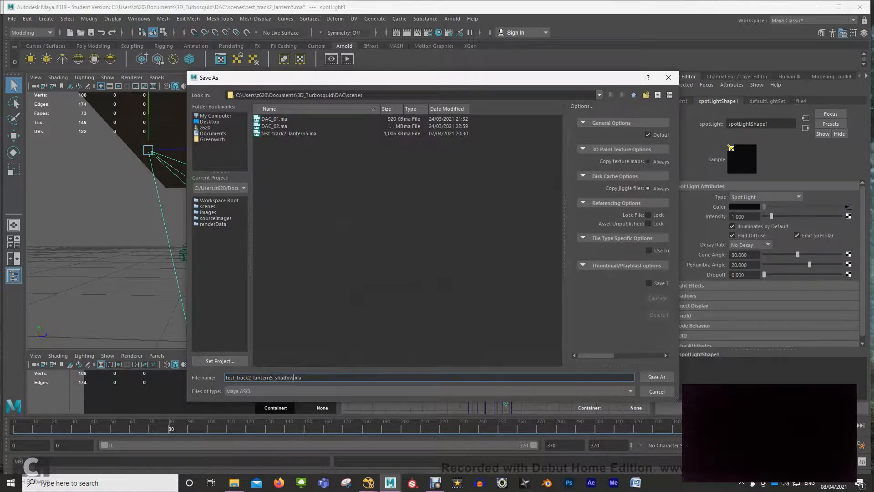
{"action": "key", "text": "Return"}
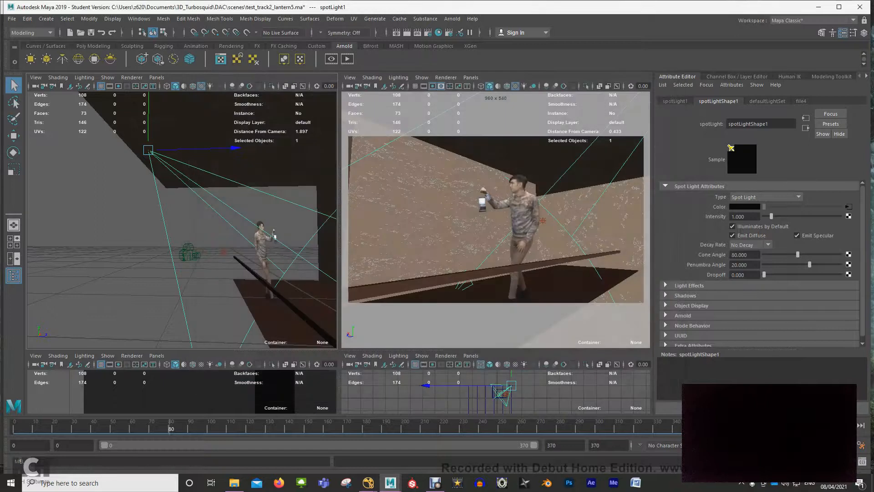
Step: Assign a new Lambert material to the five room objects pCube1 to pCube5
{"action": "left_click", "coordinate": [418, 249]}
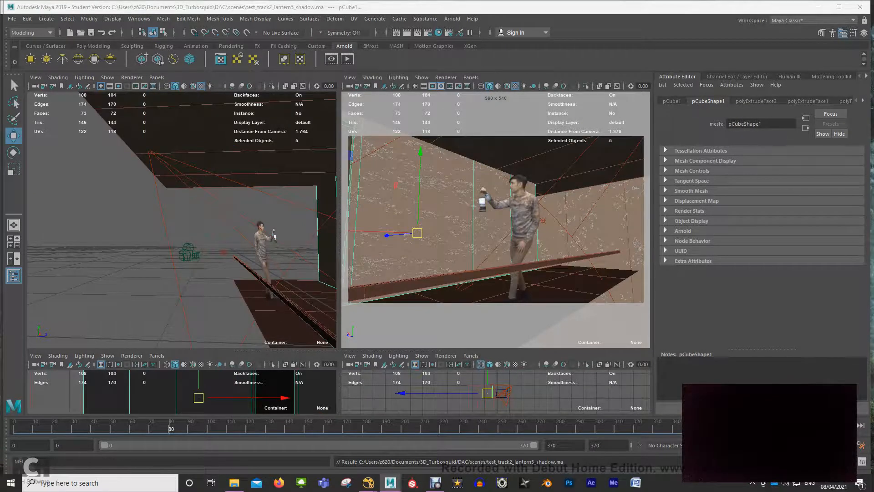
{"action": "left_click_drag", "start_coordinate": [873, 129], "coordinate": [730, 121]}
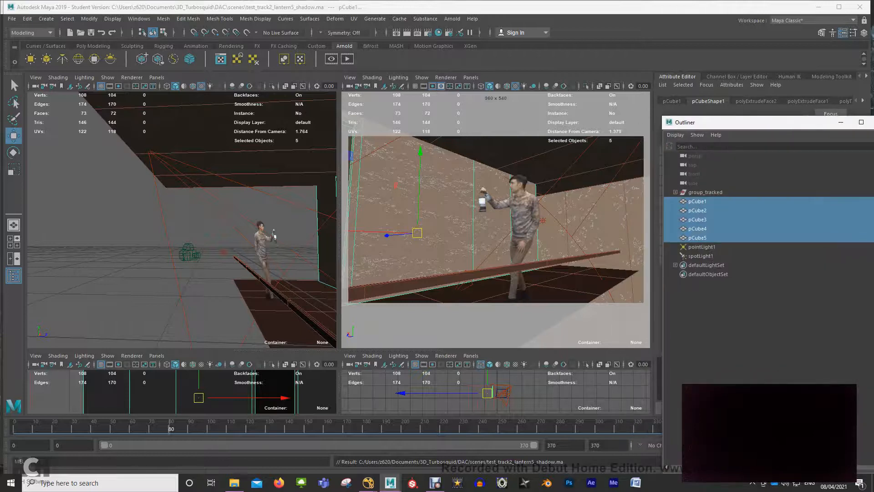
{"action": "left_click", "coordinate": [697, 238]}
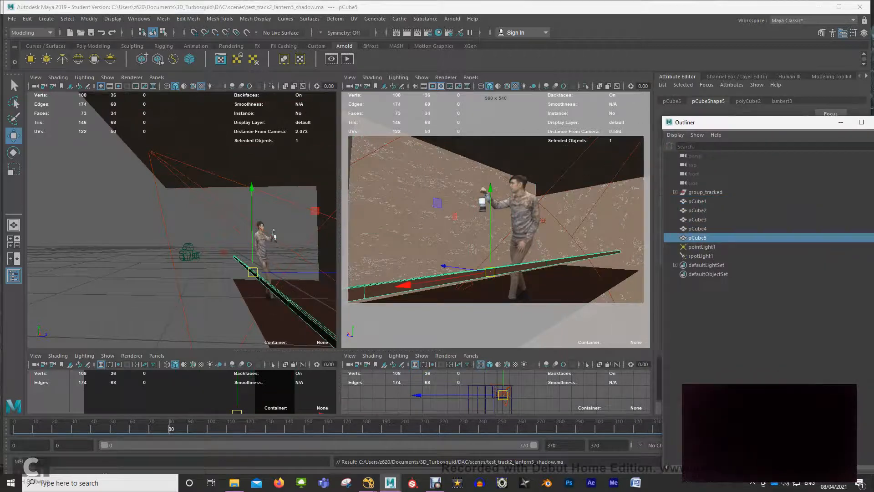
{"action": "left_click", "coordinate": [697, 201], "text": "shift"}
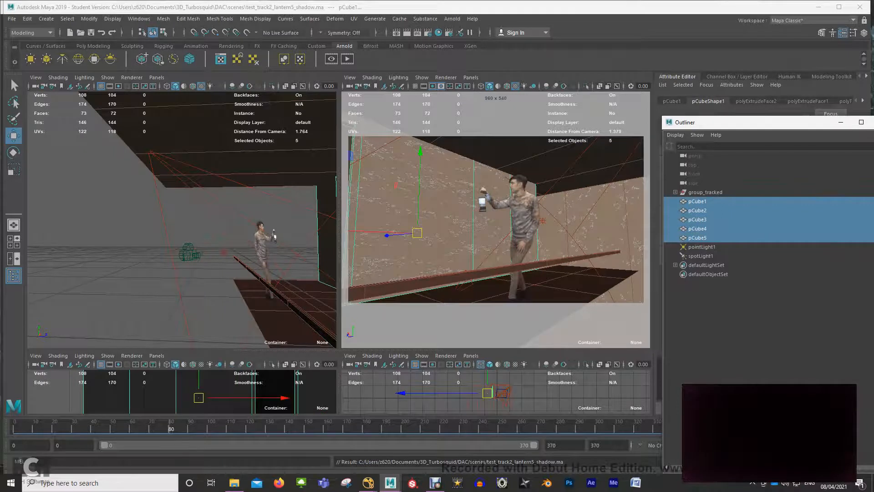
{"action": "right_click_drag", "start_coordinate": [138, 140], "coordinate": [136, 372]}
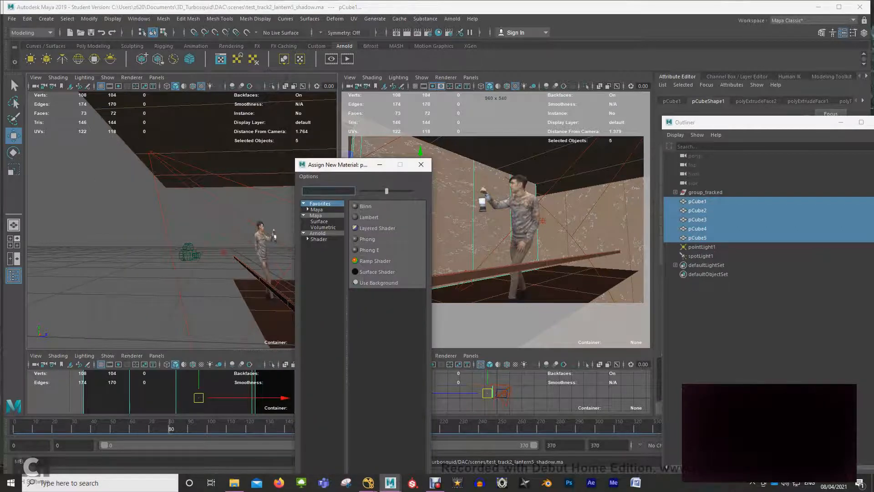
{"action": "left_click", "coordinate": [319, 222]}
{"action": "left_click", "coordinate": [315, 215]}
{"action": "left_click", "coordinate": [369, 283]}
Step: Make the room's new Lambert material white and set its diffuse to 1
{"action": "left_click_drag", "start_coordinate": [714, 125], "coordinate": [873, 131]}
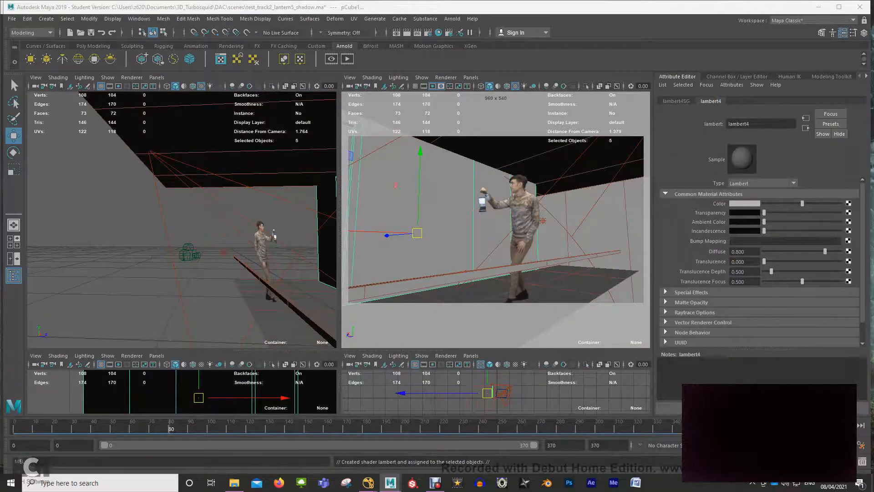
{"action": "left_click_drag", "start_coordinate": [803, 203], "coordinate": [840, 203]}
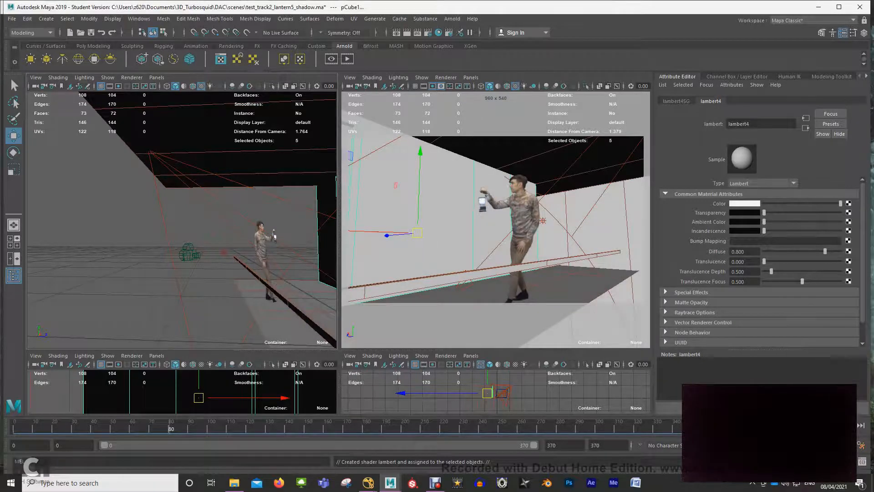
{"action": "left_click_drag", "start_coordinate": [825, 251], "coordinate": [841, 251]}
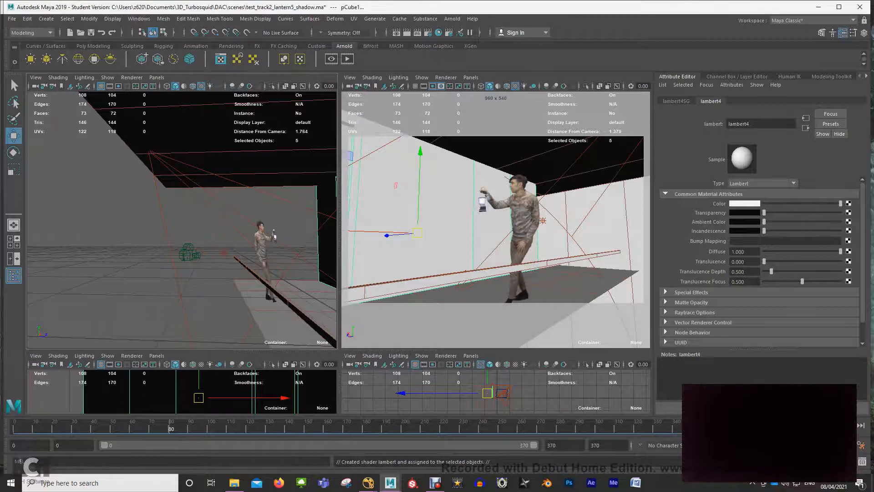
Step: Hide the footage plane and make a test render of the shadow through the tracked camera
{"action": "left_click", "coordinate": [519, 214]}
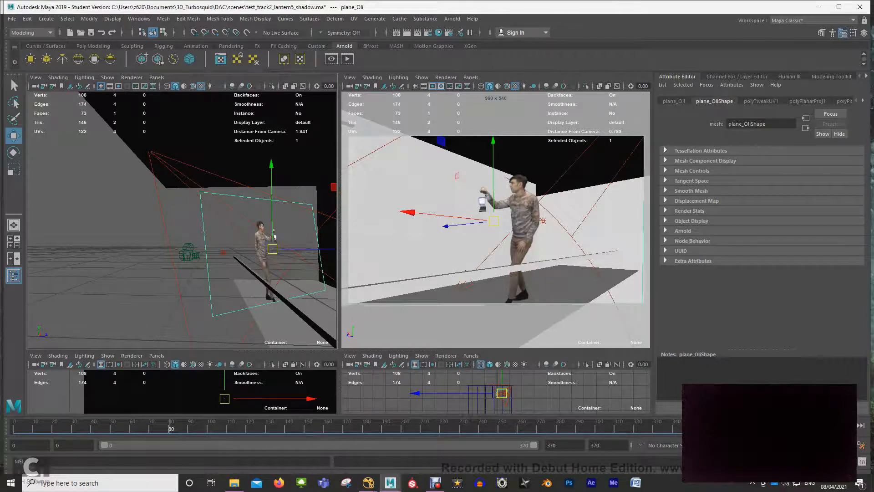
{"action": "key", "text": "h"}
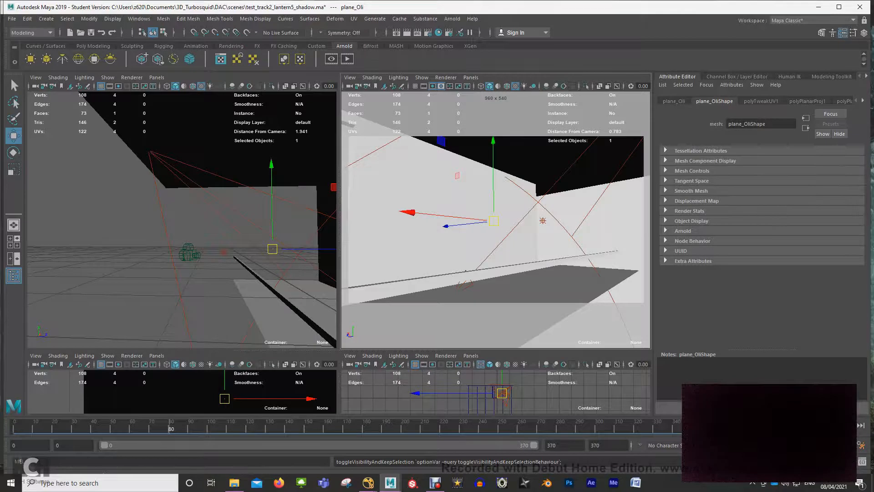
{"action": "left_click", "coordinate": [149, 151]}
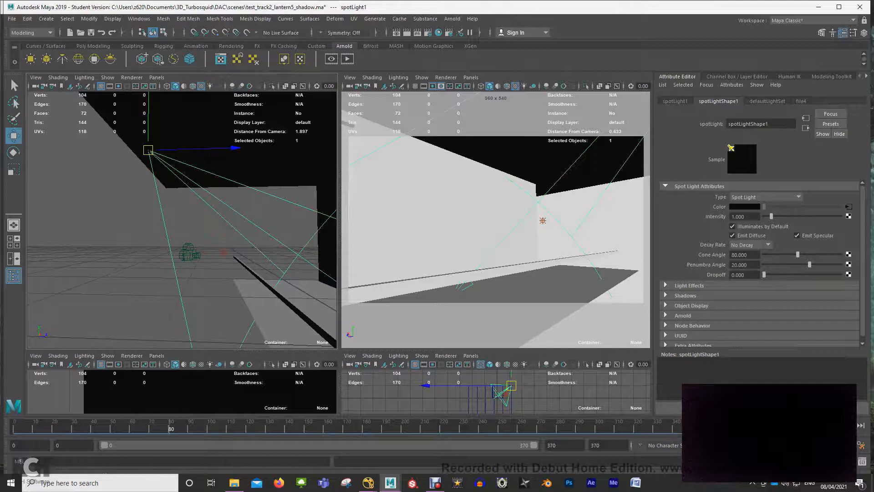
{"action": "left_click", "coordinate": [455, 219]}
{"action": "left_click", "coordinate": [407, 33]}
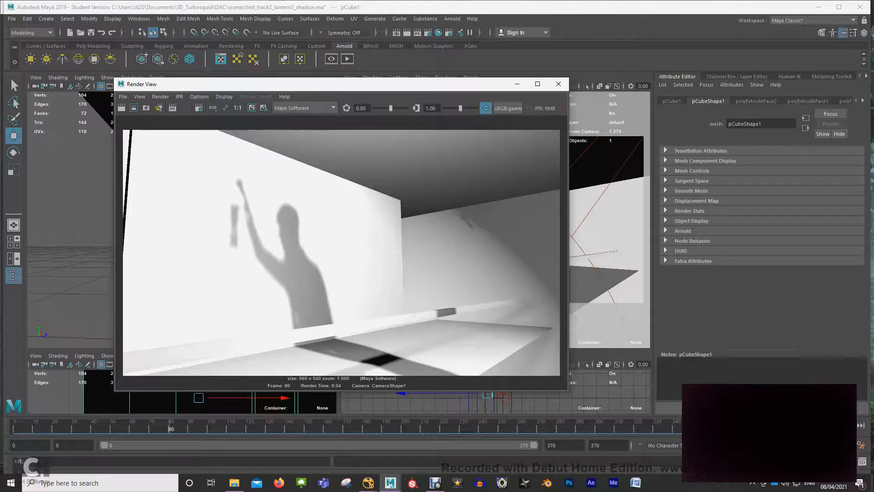
{"action": "left_click_drag", "start_coordinate": [441, 85], "coordinate": [873, 105]}
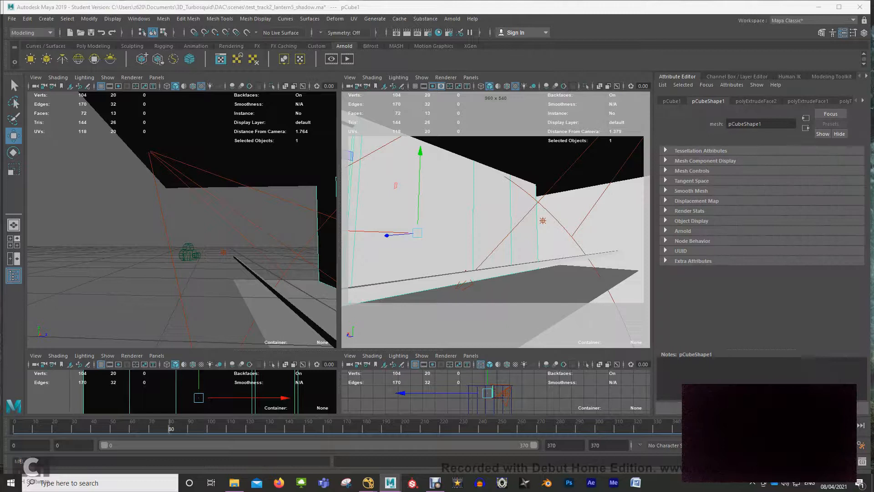
Step: Assign a separate new Lambert material to the ceiling, the end wall and the rail
{"action": "left_click", "coordinate": [237, 165]}
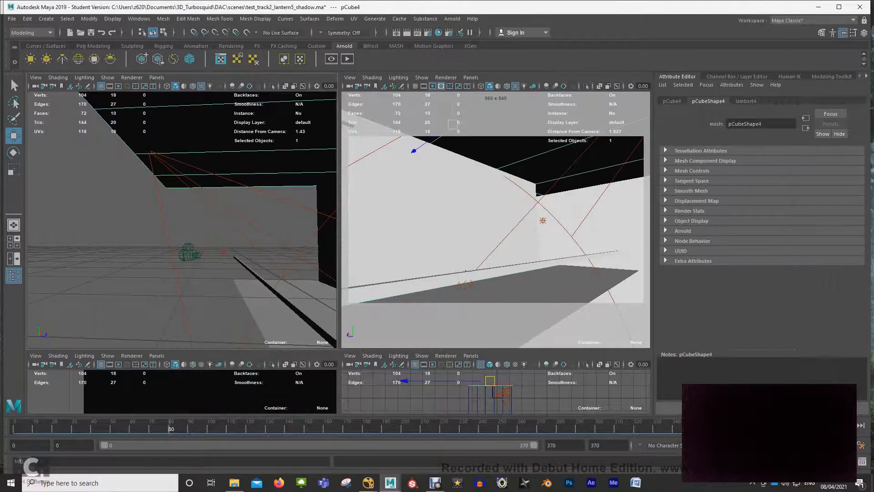
{"action": "left_click_drag", "start_coordinate": [182, 219], "coordinate": [310, 218], "text": "alt"}
{"action": "key", "text": "ctrl+z"}
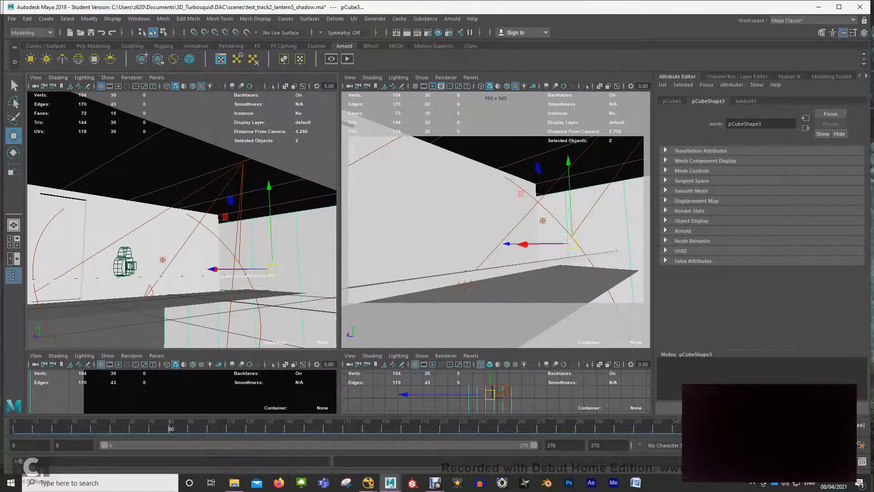
{"action": "left_click", "coordinate": [191, 277], "text": "shift"}
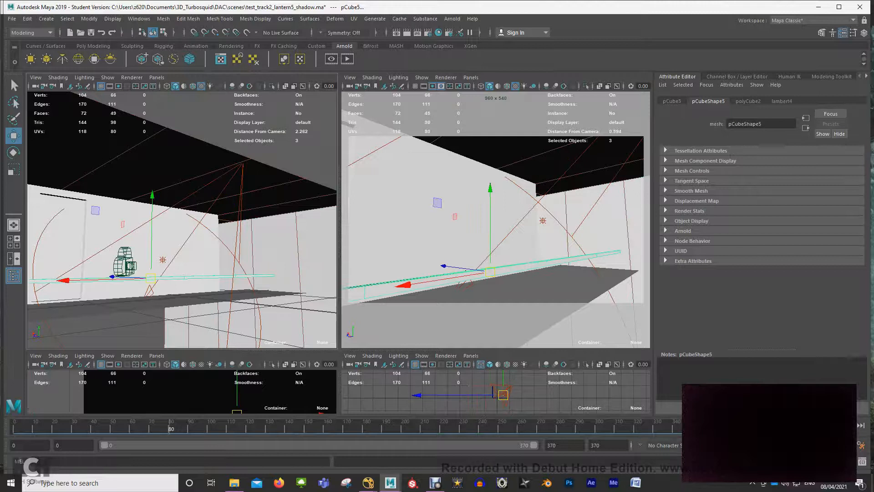
{"action": "right_click_drag", "start_coordinate": [272, 178], "coordinate": [272, 411]}
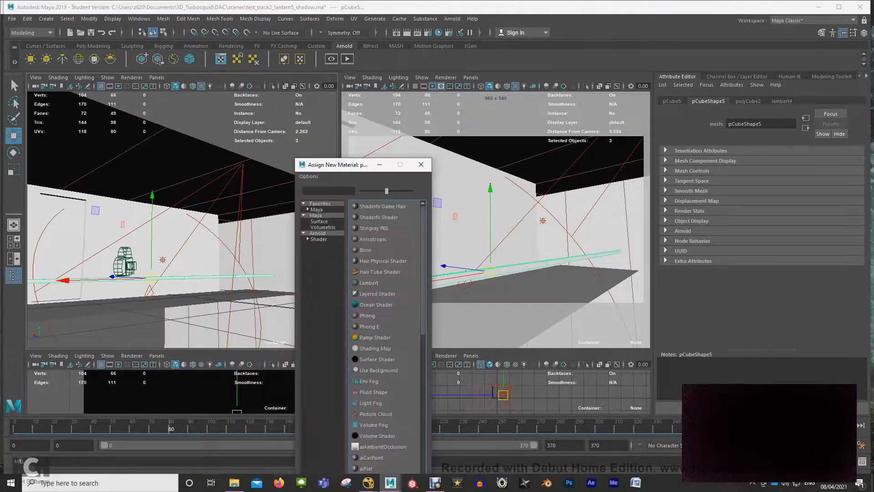
{"action": "left_click", "coordinate": [316, 215]}
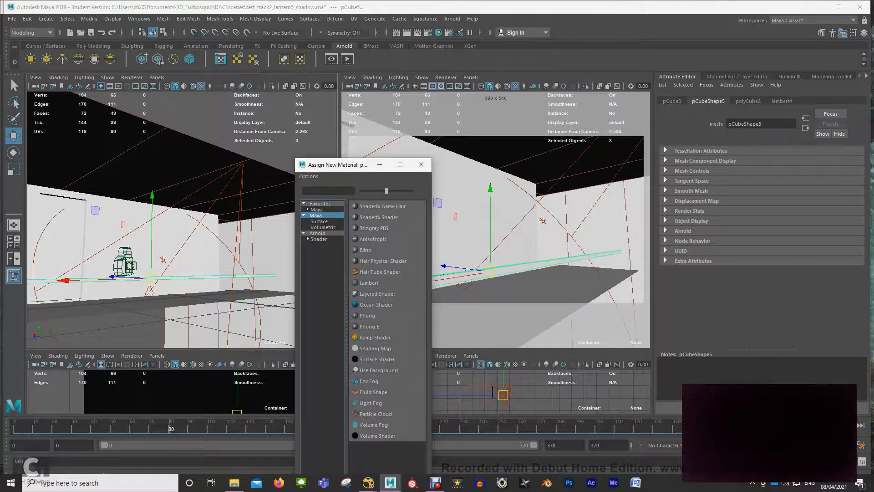
{"action": "left_click", "coordinate": [368, 282]}
Step: Set the second Lambert's color and ambient color to white and its diffuse to 1
{"action": "left_click_drag", "start_coordinate": [802, 203], "coordinate": [841, 203]}
{"action": "left_click_drag", "start_coordinate": [826, 251], "coordinate": [841, 251]}
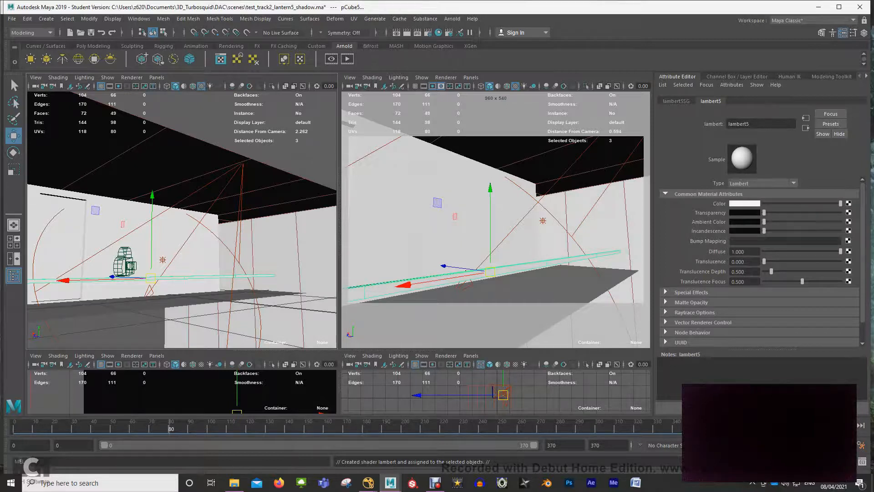
{"action": "left_click_drag", "start_coordinate": [764, 221], "coordinate": [840, 221]}
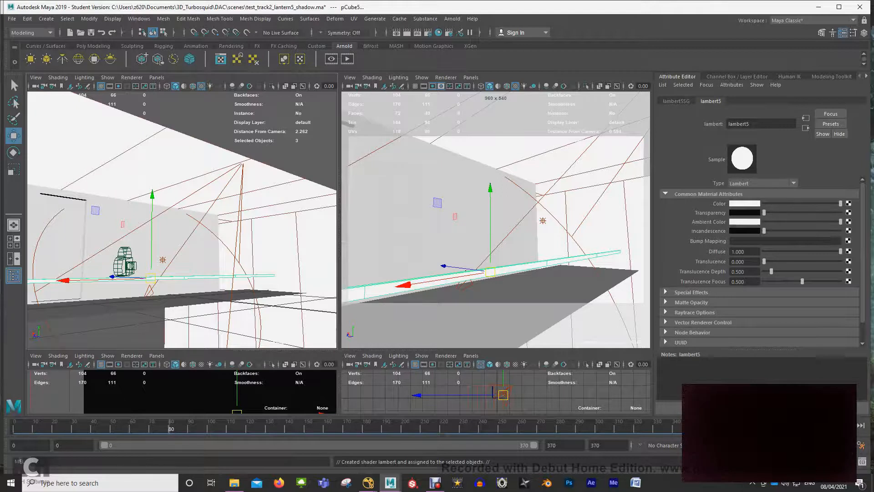
{"action": "mouse_move", "coordinate": [840, 221]}
{"action": "left_mouse_down"}
{"action": "mouse_move", "coordinate": [798, 222]}
{"action": "mouse_move", "coordinate": [841, 221]}
{"action": "left_mouse_up"}
Step: Render the shadow pass through the tracked camera and save the image as shad80 in PNG format
{"action": "left_click", "coordinate": [495, 214]}
{"action": "left_click_drag", "start_coordinate": [620, 167], "coordinate": [381, 91]}
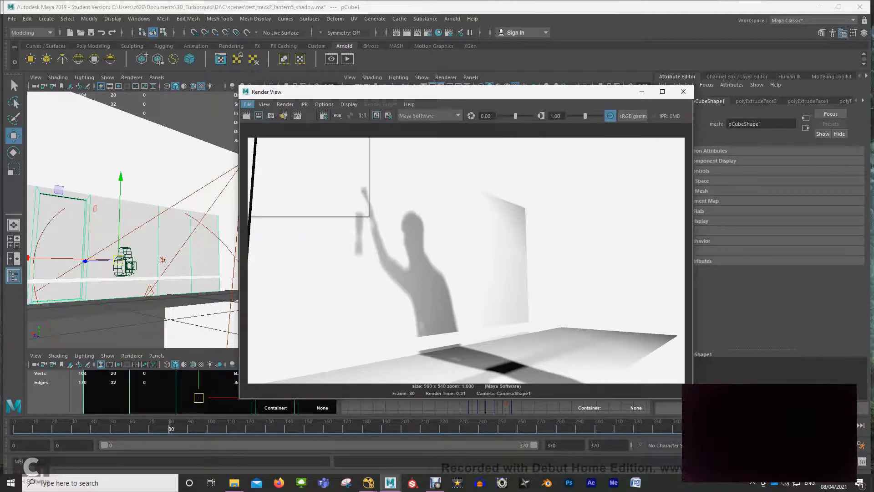
{"action": "left_click", "coordinate": [247, 104]}
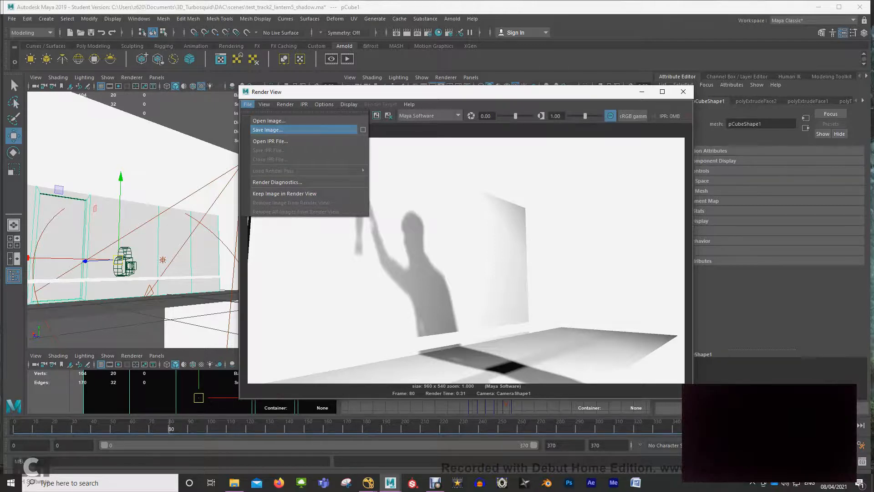
{"action": "left_click", "coordinate": [267, 130]}
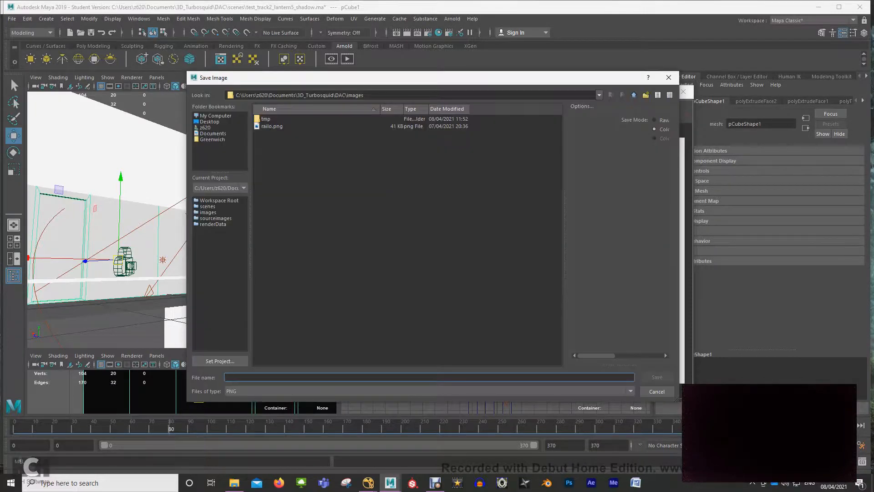
{"action": "type", "text": "shad80"}
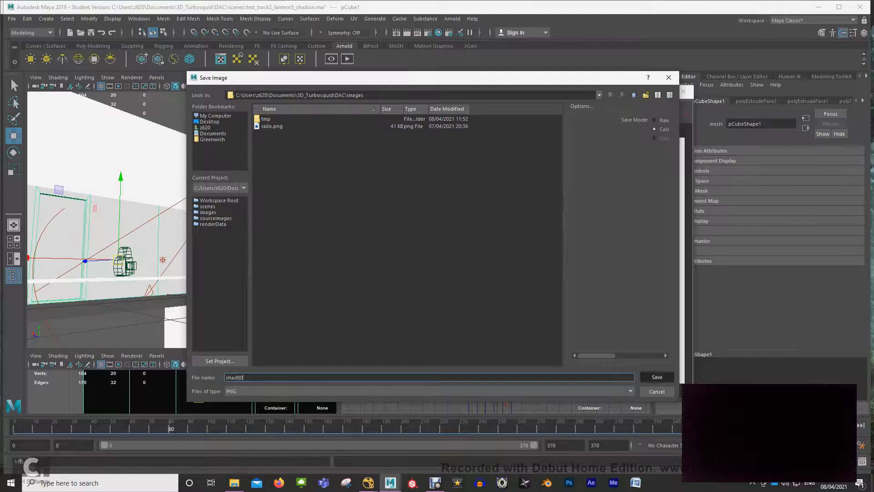
{"action": "left_click", "coordinate": [657, 377]}
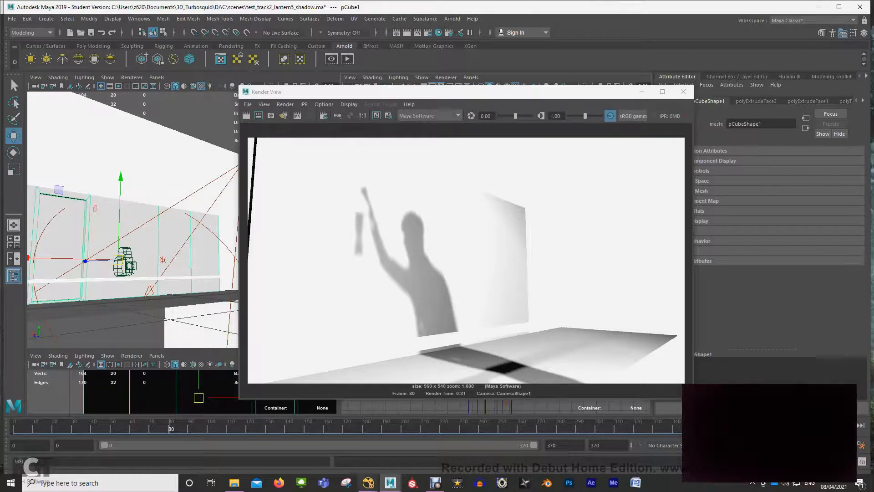
Step: Switch to NukeX and read the shadow render shad80.png into the node graph
{"action": "mouse_move", "coordinate": [368, 483]}
{"action": "left_click", "coordinate": [409, 442]}
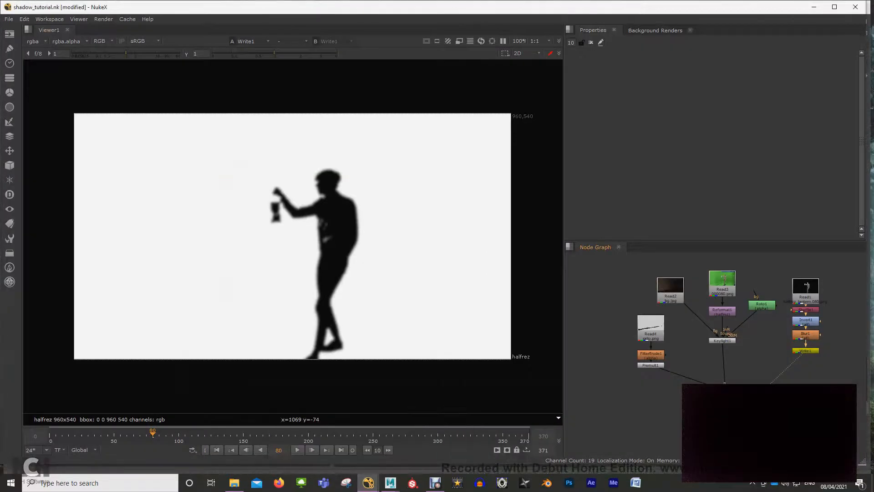
{"action": "middle_click_drag", "start_coordinate": [665, 396], "coordinate": [648, 373]}
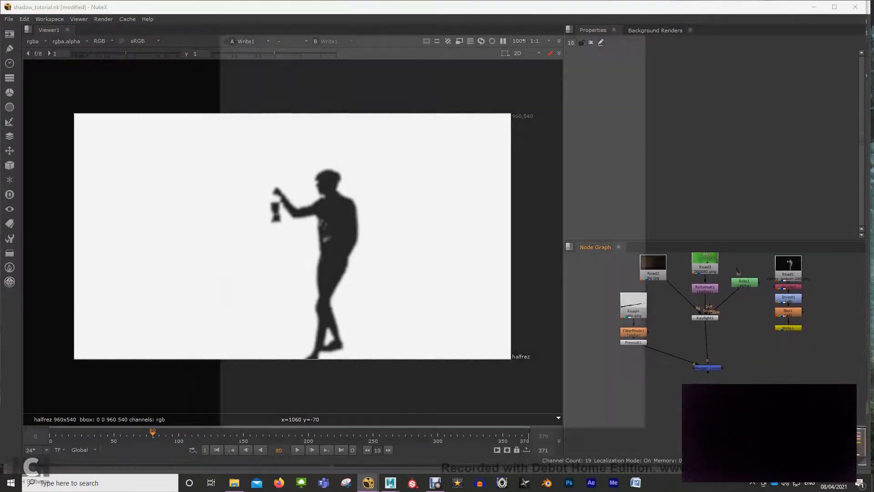
{"action": "key", "text": "r"}
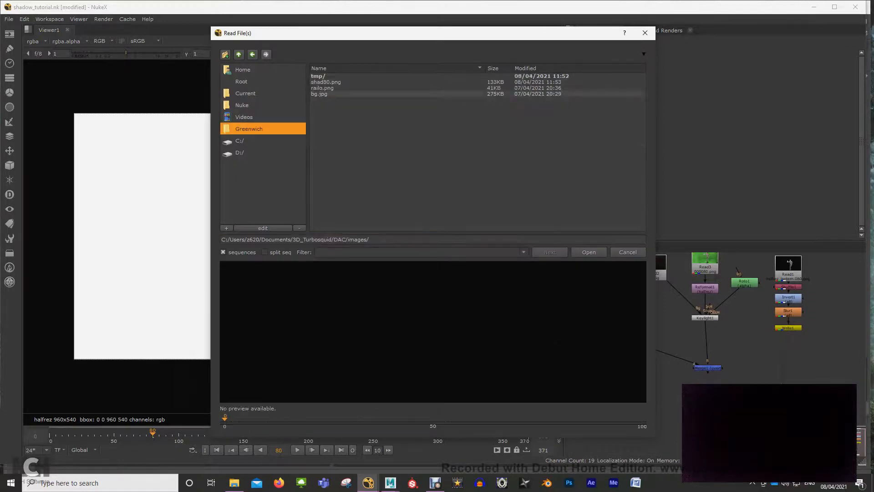
{"action": "left_click", "coordinate": [326, 82]}
{"action": "left_click", "coordinate": [588, 251]}
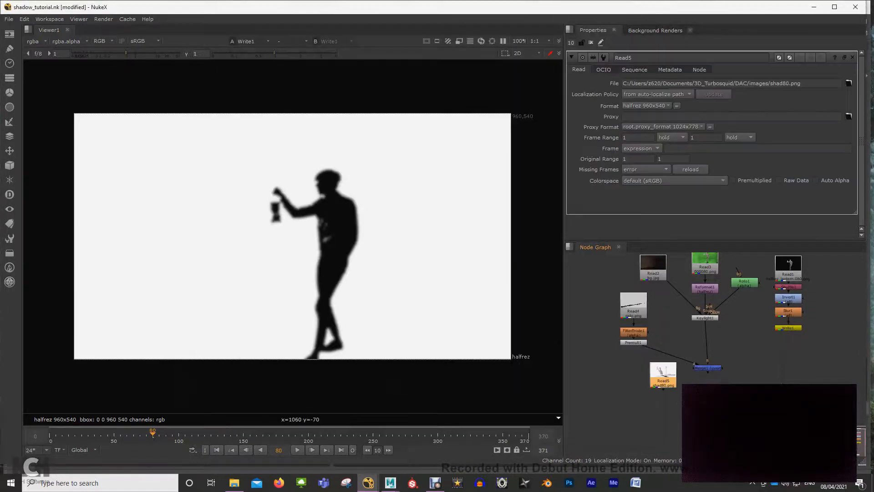
Step: Show the shadow image in the viewer and place its Read node below the rail branch
{"action": "key", "text": "1"}
{"action": "left_click_drag", "start_coordinate": [663, 375], "coordinate": [655, 387]}
{"action": "middle_click_drag", "start_coordinate": [655, 387], "coordinate": [634, 347]}
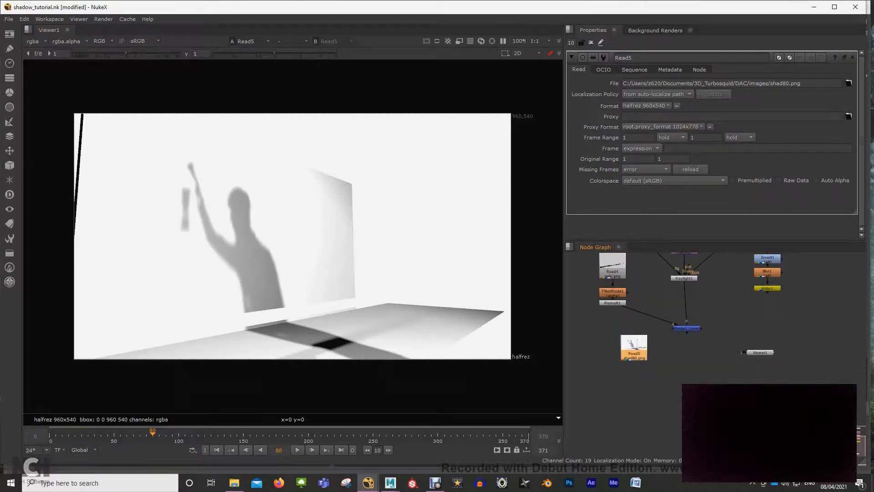
{"action": "left_click_drag", "start_coordinate": [634, 348], "coordinate": [627, 347]}
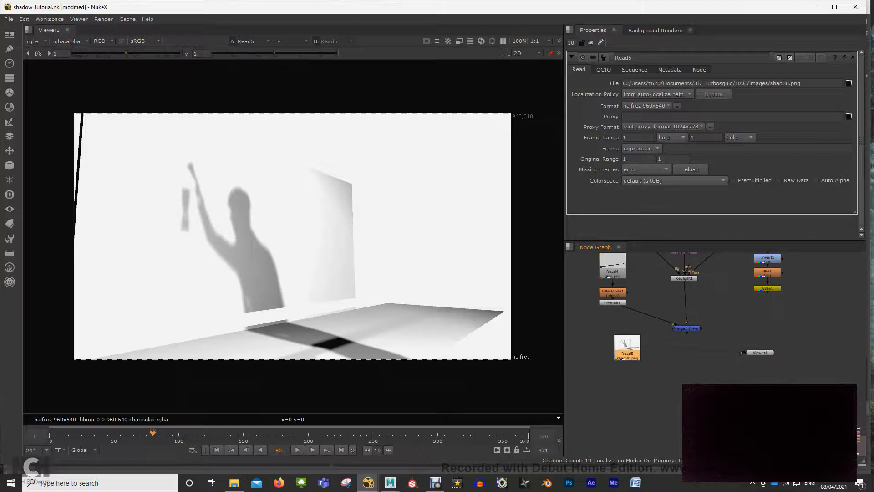
Step: View the Merge1 composite and add a Grade node after the background image's Read2 node
{"action": "left_click", "coordinate": [687, 328]}
{"action": "key", "text": "1"}
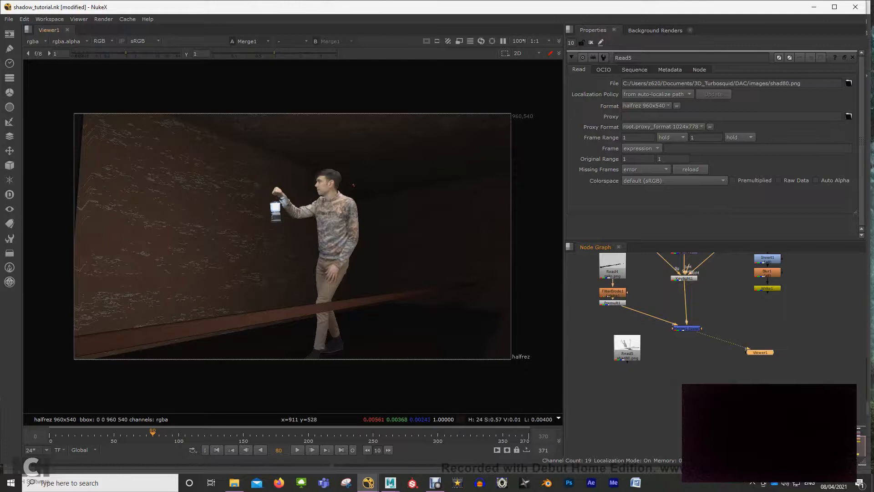
{"action": "middle_click_drag", "start_coordinate": [674, 291], "coordinate": [701, 344]}
{"action": "scroll", "coordinate": [700, 343], "scroll_direction": "up", "scroll_amount": 1}
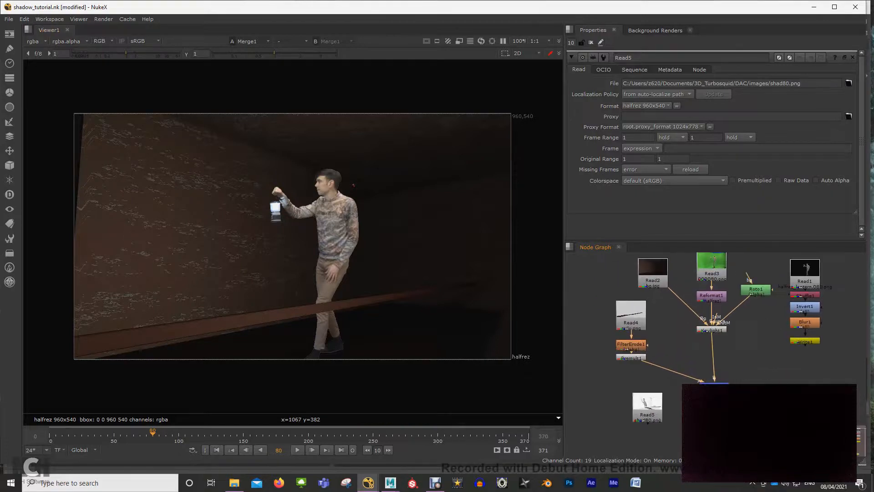
{"action": "left_click", "coordinate": [653, 278]}
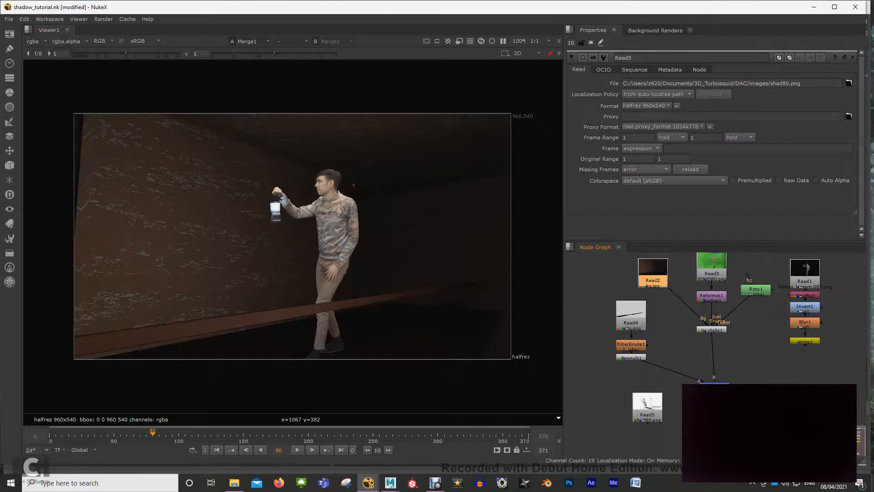
{"action": "key", "text": "g"}
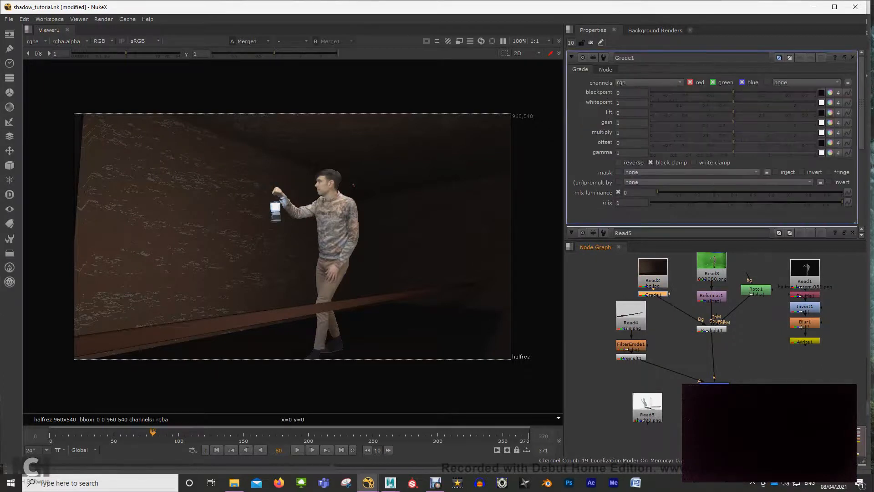
Step: Brighten the background through Grade1 by setting gamma to 1.2 and raising the gain slightly
{"action": "mouse_move", "coordinate": [734, 152]}
{"action": "left_mouse_down"}
{"action": "mouse_move", "coordinate": [754, 152]}
{"action": "mouse_move", "coordinate": [745, 152]}
{"action": "left_mouse_up"}
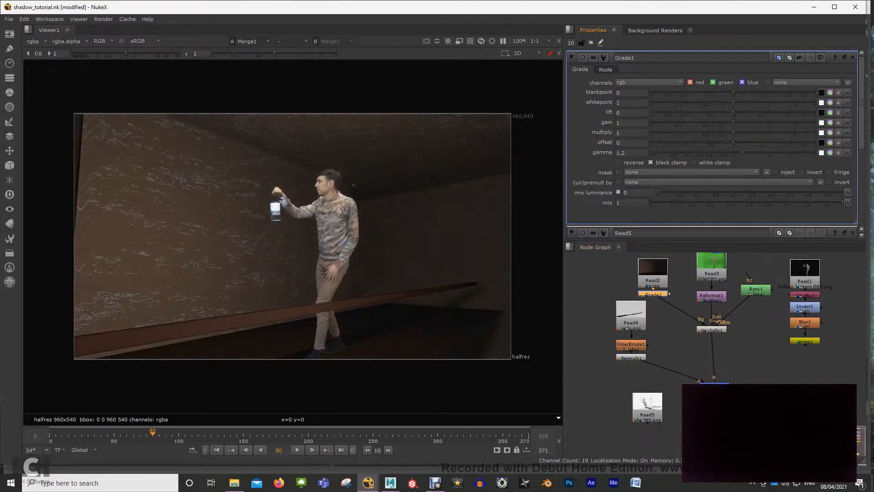
{"action": "left_click_drag", "start_coordinate": [733, 122], "coordinate": [740, 122]}
Step: Add a Merge node below Merge1 that takes the Read5 shadow image as A and the Merge1 composite as B
{"action": "left_click", "coordinate": [714, 384]}
{"action": "left_click", "coordinate": [647, 408]}
{"action": "key", "text": "1"}
{"action": "middle_click_drag", "start_coordinate": [674, 405], "coordinate": [674, 356]}
{"action": "left_click", "coordinate": [648, 367]}
{"action": "key", "text": "m"}
{"action": "left_click_drag", "start_coordinate": [688, 357], "coordinate": [716, 338]}
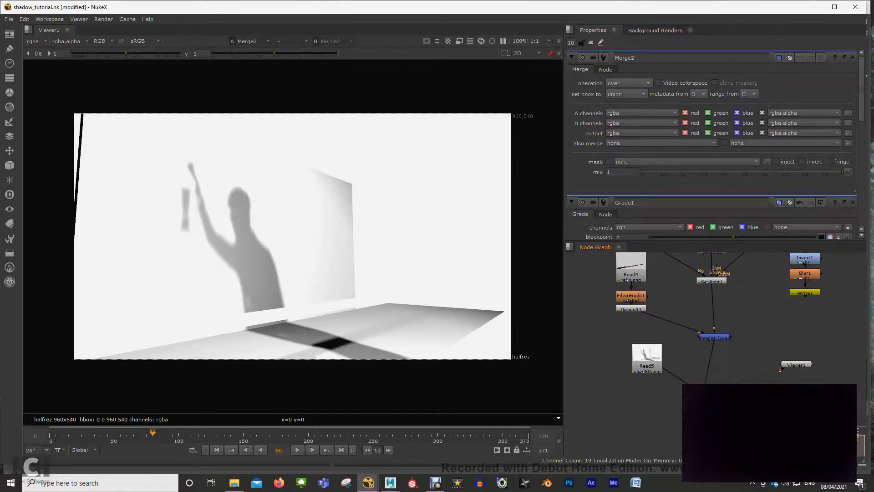
{"action": "left_click_drag", "start_coordinate": [705, 392], "coordinate": [715, 391]}
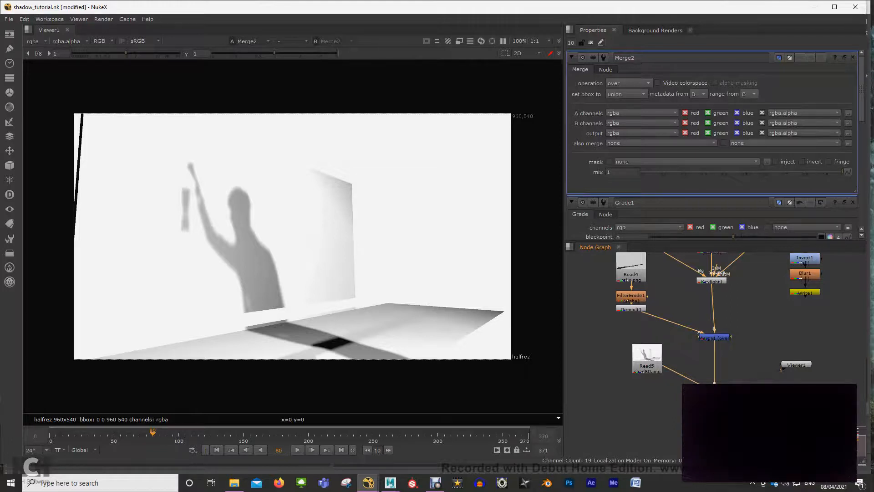
Step: Connect the viewer to Merge2 and set its operation to multiply
{"action": "left_click", "coordinate": [796, 365]}
{"action": "left_click", "coordinate": [715, 382]}
{"action": "left_click", "coordinate": [796, 365]}
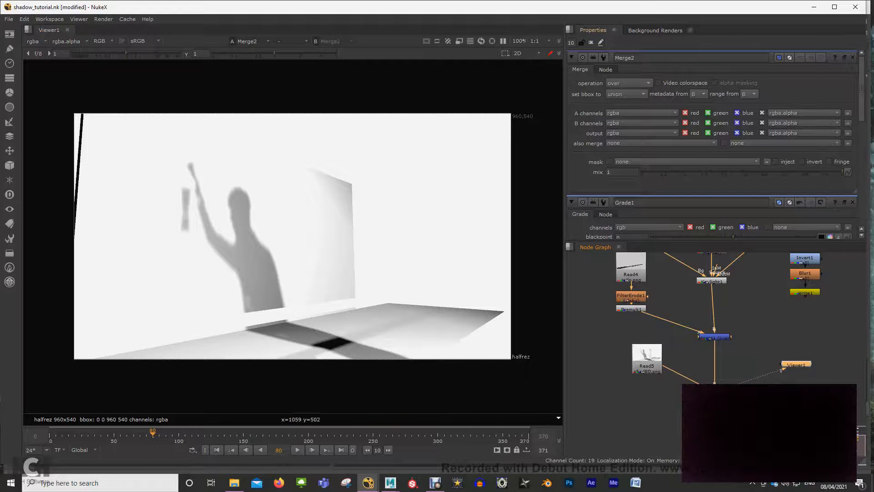
{"action": "left_click", "coordinate": [629, 82]}
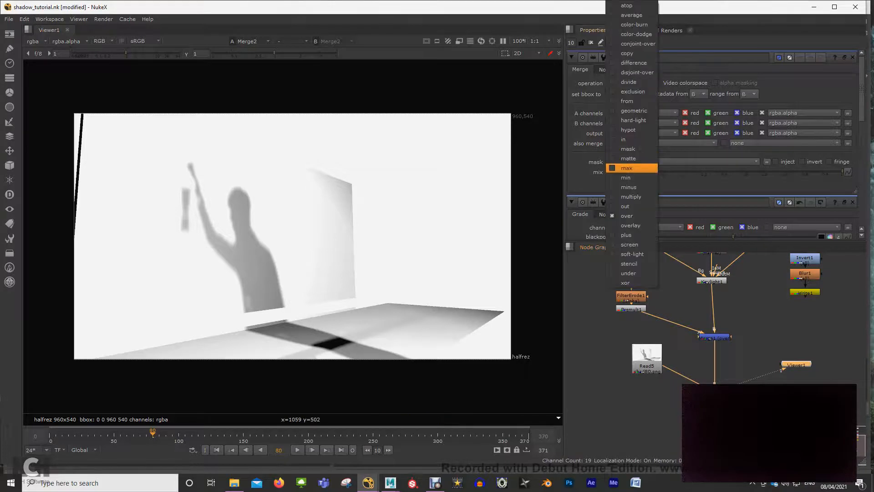
{"action": "left_click", "coordinate": [631, 196]}
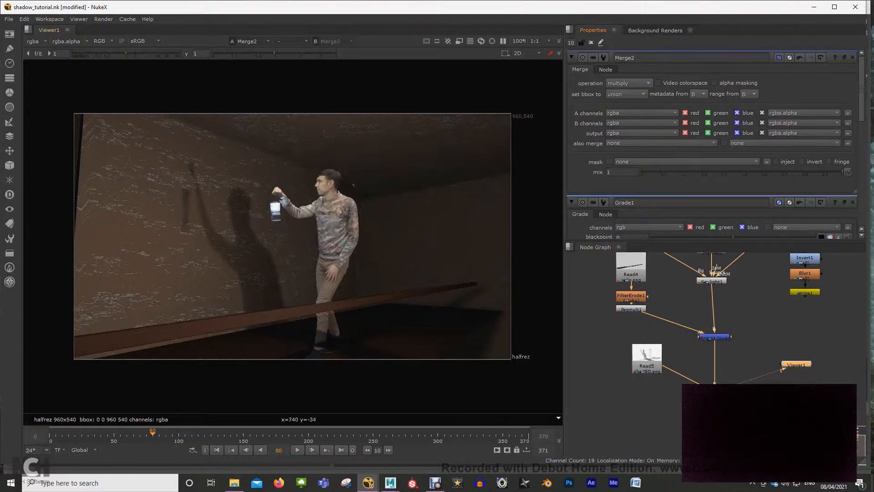
Step: Detach Merge2 and insert it between Grade1 and Keylight1, rearranging Keylight1, the Read4 branch and Read5 to make room
{"action": "middle_click_drag", "start_coordinate": [665, 397], "coordinate": [666, 412]}
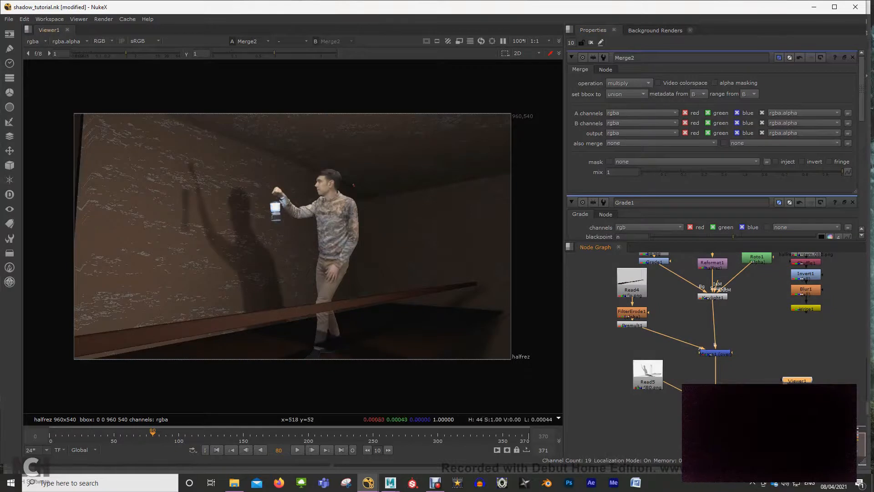
{"action": "middle_click_drag", "start_coordinate": [674, 342], "coordinate": [670, 357]}
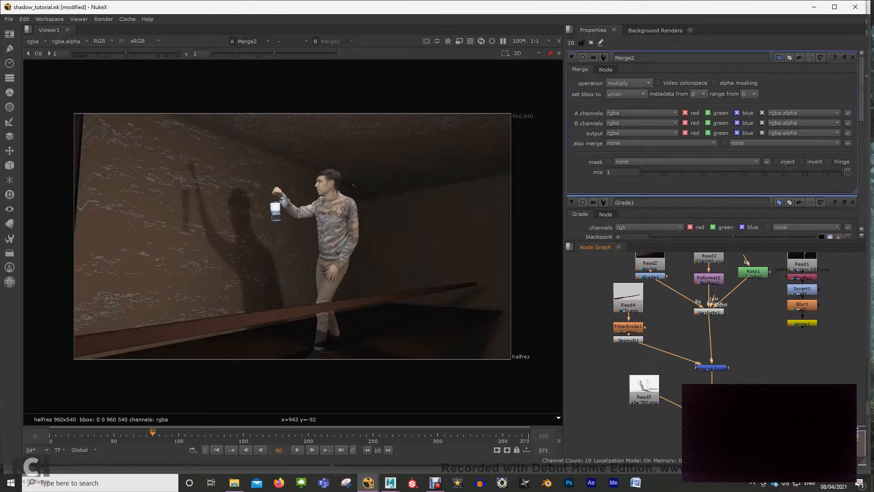
{"action": "key", "text": "ctrl+d"}
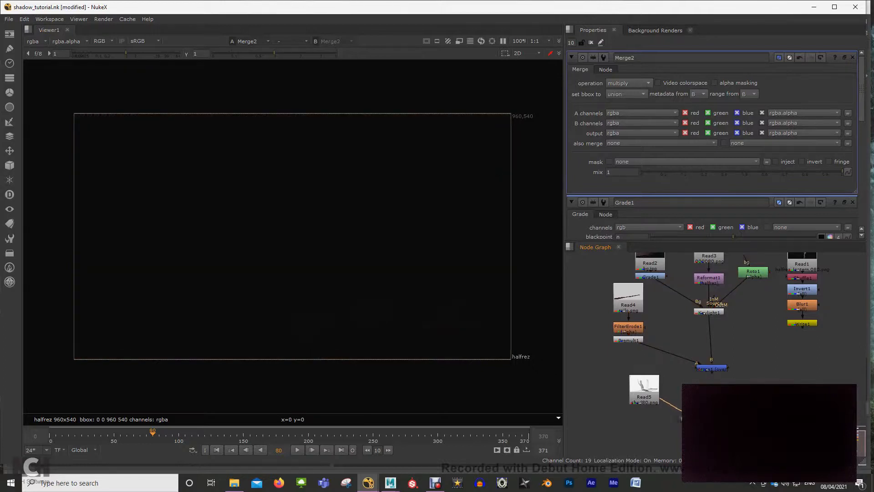
{"action": "left_click_drag", "start_coordinate": [709, 312], "coordinate": [712, 333]}
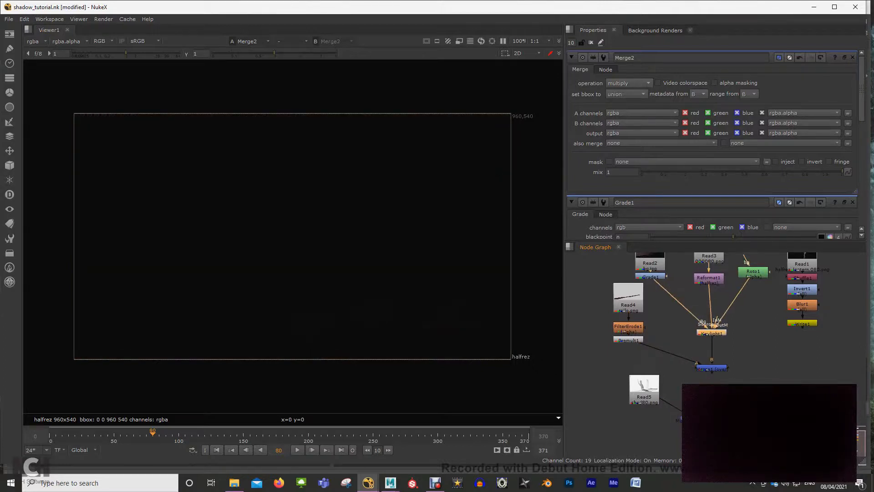
{"action": "left_click_drag", "start_coordinate": [591, 271], "coordinate": [655, 355]}
{"action": "left_click_drag", "start_coordinate": [628, 303], "coordinate": [633, 320]}
{"action": "left_click_drag", "start_coordinate": [645, 389], "coordinate": [592, 269]}
{"action": "left_click_drag", "start_coordinate": [690, 418], "coordinate": [651, 294]}
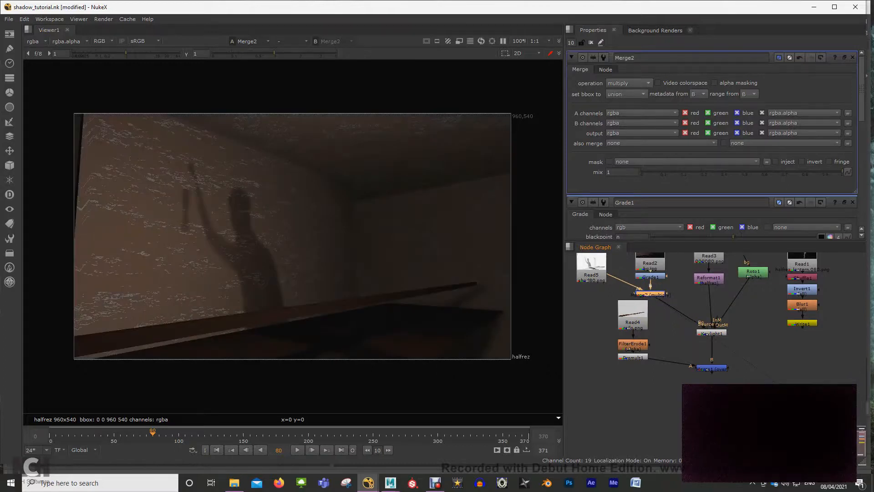
Step: View the Keylight1 result and move the Read4 rail branch aside from the shadow merge
{"action": "middle_click_drag", "start_coordinate": [674, 310], "coordinate": [682, 332]}
{"action": "left_click", "coordinate": [682, 333]}
{"action": "left_click", "coordinate": [720, 355]}
{"action": "key", "text": "1"}
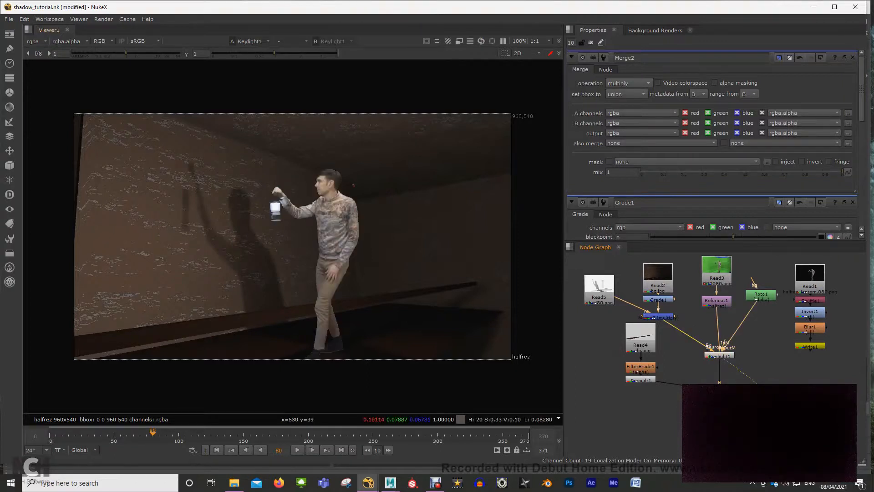
{"action": "key", "text": "m"}
{"action": "left_click_drag", "start_coordinate": [602, 373], "coordinate": [655, 295]}
{"action": "left_click_drag", "start_coordinate": [633, 345], "coordinate": [597, 351]}
{"action": "left_click", "coordinate": [647, 341]}
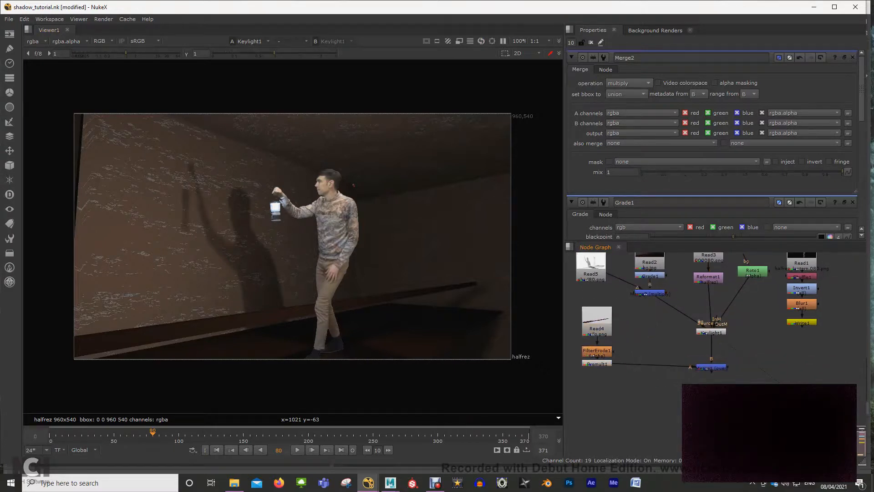
{"action": "middle_click_drag", "start_coordinate": [647, 341], "coordinate": [689, 336]}
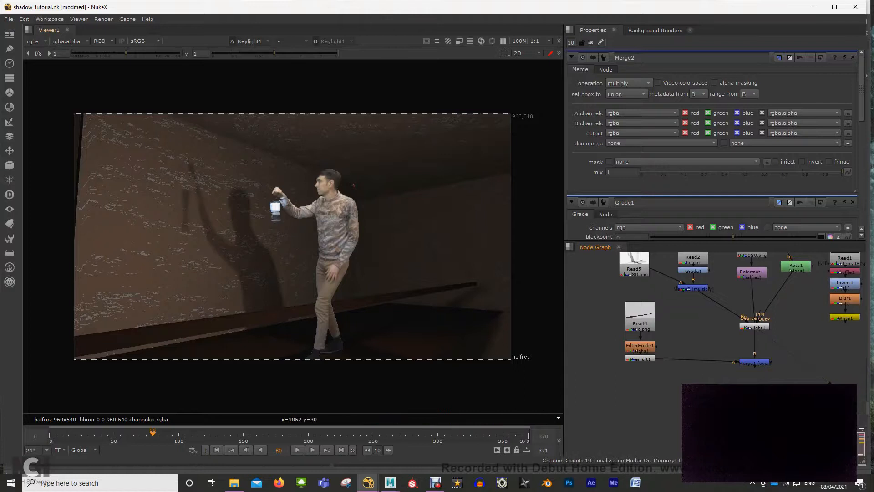
Step: Add a Roto node fed by Grade1 and connect it to the mask input of Merge2
{"action": "middle_click_drag", "start_coordinate": [669, 337], "coordinate": [644, 367]}
{"action": "left_click_drag", "start_coordinate": [667, 318], "coordinate": [662, 336]}
{"action": "key", "text": "o"}
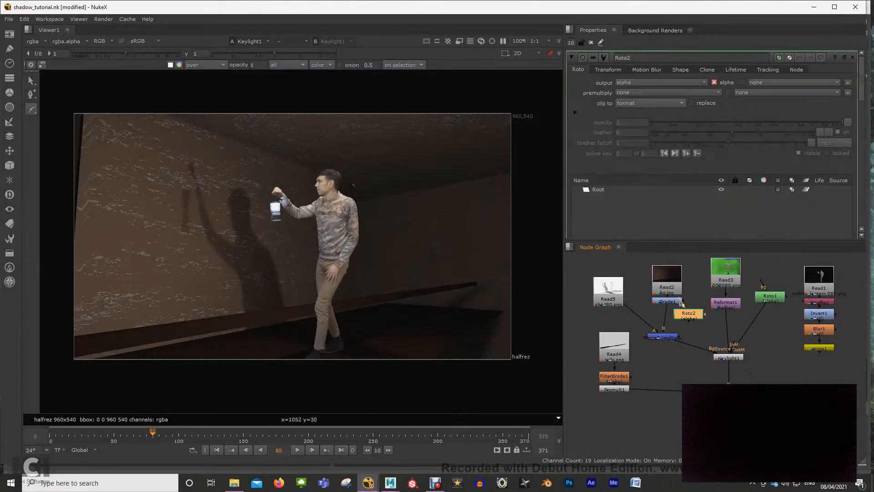
{"action": "left_click_drag", "start_coordinate": [663, 337], "coordinate": [695, 321]}
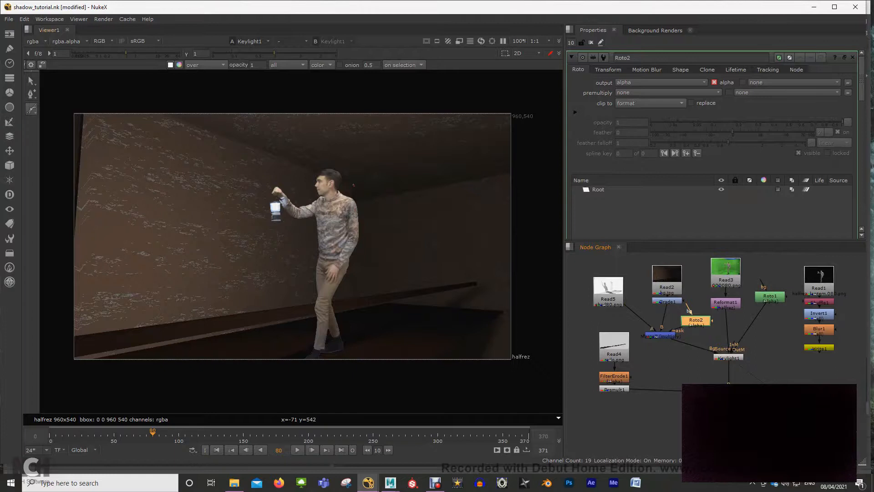
Step: Draw a closed seven-point Bezier shape in Roto2 around the floor area at the man's feet
{"action": "left_click", "coordinate": [31, 109]}
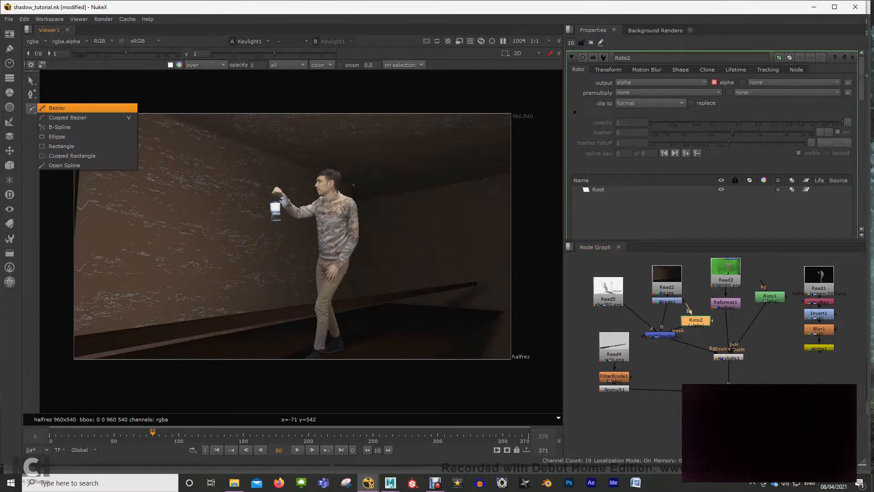
{"action": "left_click", "coordinate": [57, 108]}
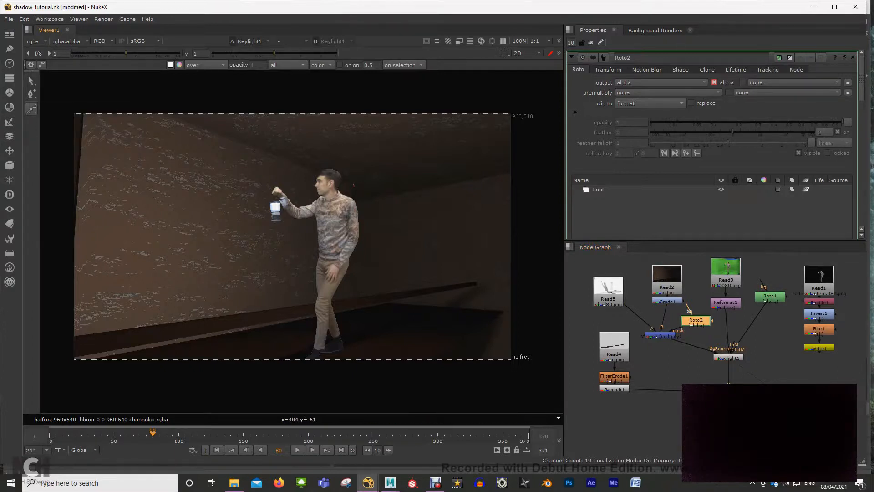
{"action": "left_click_drag", "start_coordinate": [251, 342], "coordinate": [232, 357]}
{"action": "left_click", "coordinate": [360, 297]}
{"action": "left_click", "coordinate": [483, 287]}
{"action": "left_click", "coordinate": [531, 310]}
{"action": "left_click", "coordinate": [518, 383]}
{"action": "left_click", "coordinate": [317, 403]}
{"action": "left_click", "coordinate": [252, 383]}
{"action": "key", "text": "q"}
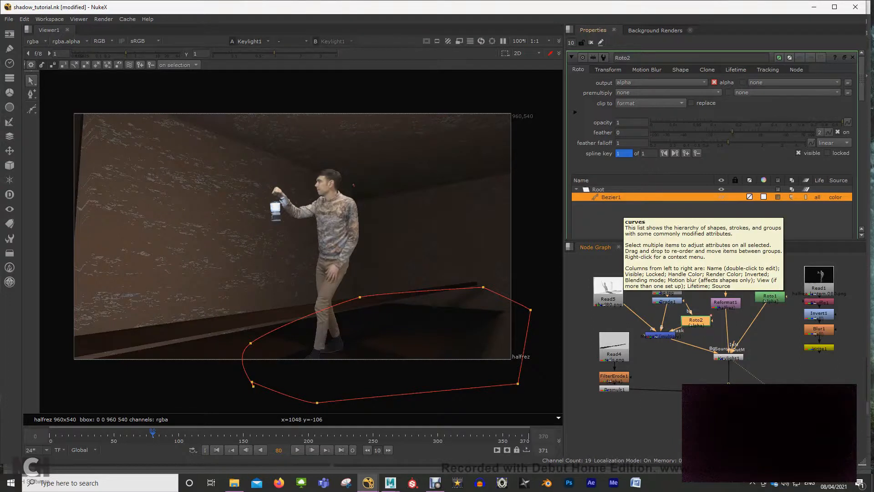
Step: Invert the mask in the Merge2 settings so the shadow multiplies only outside the Roto2 shape
{"action": "middle_click_drag", "start_coordinate": [661, 314], "coordinate": [661, 335]}
{"action": "left_click", "coordinate": [661, 355]}
{"action": "double_click", "coordinate": [661, 356]}
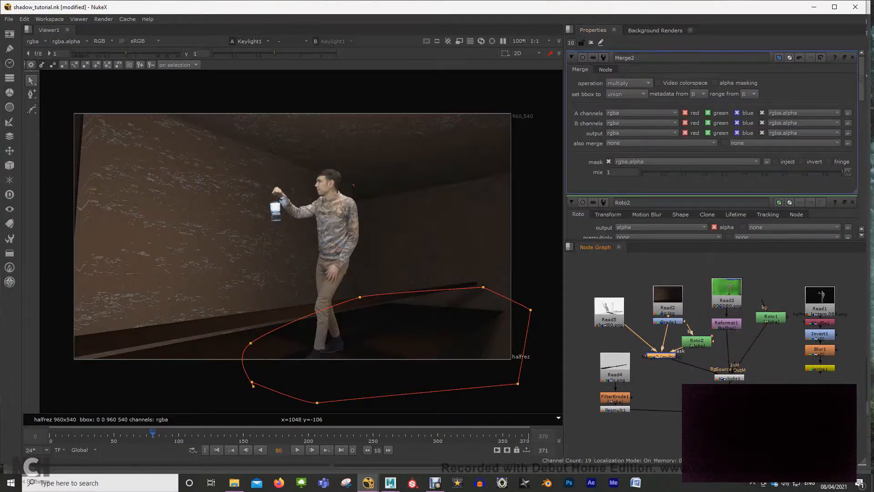
{"action": "left_click", "coordinate": [802, 162]}
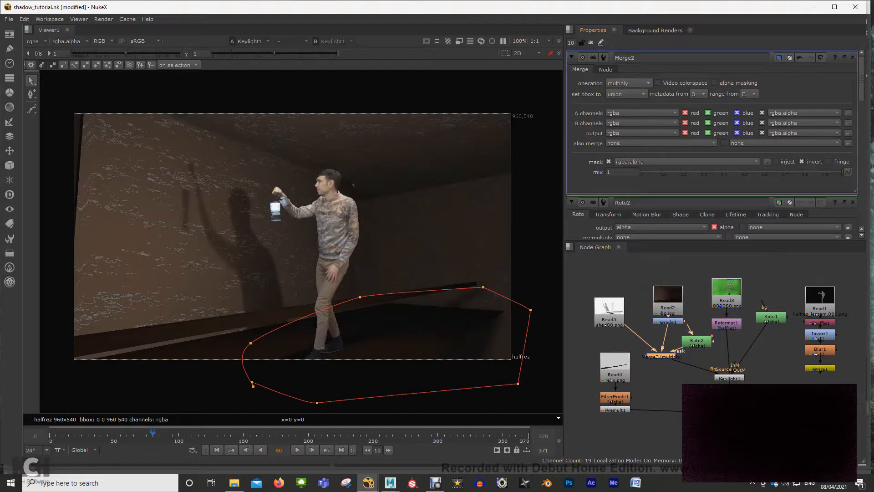
Step: Set the feather of the Roto2 Bezier shape to 100
{"action": "double_click", "coordinate": [695, 341]}
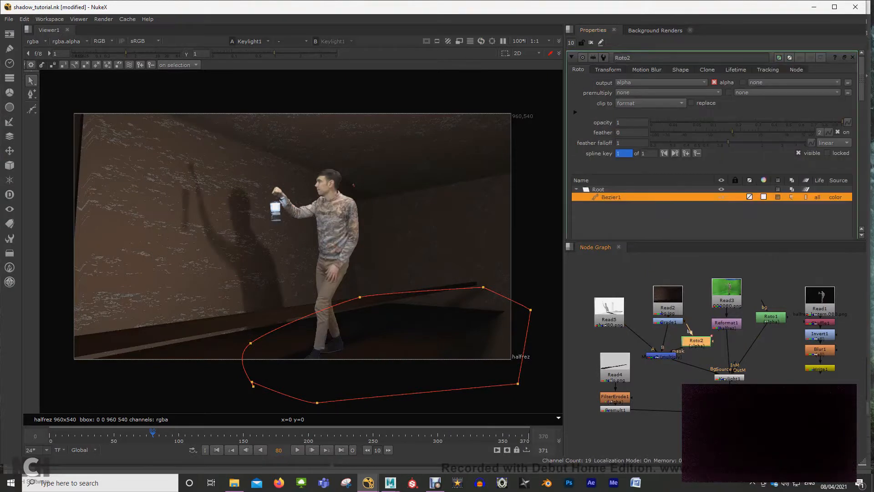
{"action": "left_click_drag", "start_coordinate": [733, 132], "coordinate": [815, 132]}
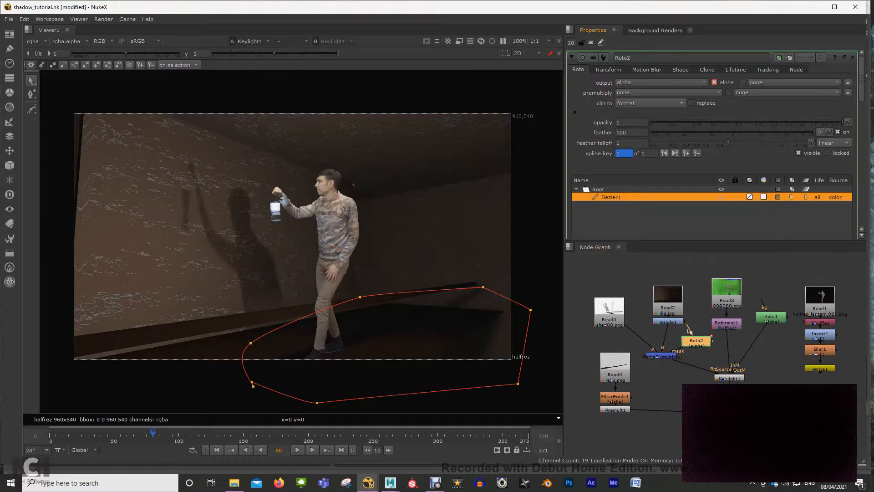
Step: Try a larger feather on the Roto2 shape and set it back to 100
{"action": "double_click", "coordinate": [620, 143]}
{"action": "key", "text": "shift+Tab"}
{"action": "key", "text": "shift+Tab"}
{"action": "key", "text": "Tab"}
{"action": "type", "text": "300"}
{"action": "key", "text": "Return"}
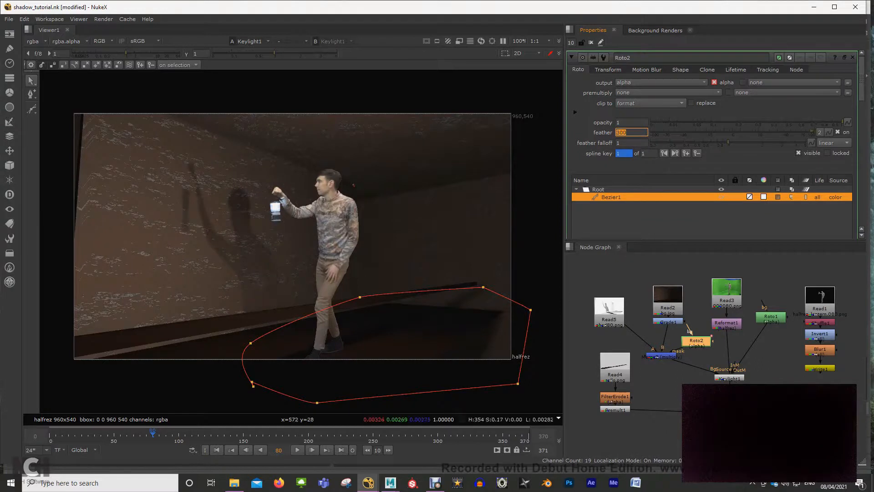
{"action": "type", "text": "100"}
{"action": "key", "text": "Return"}
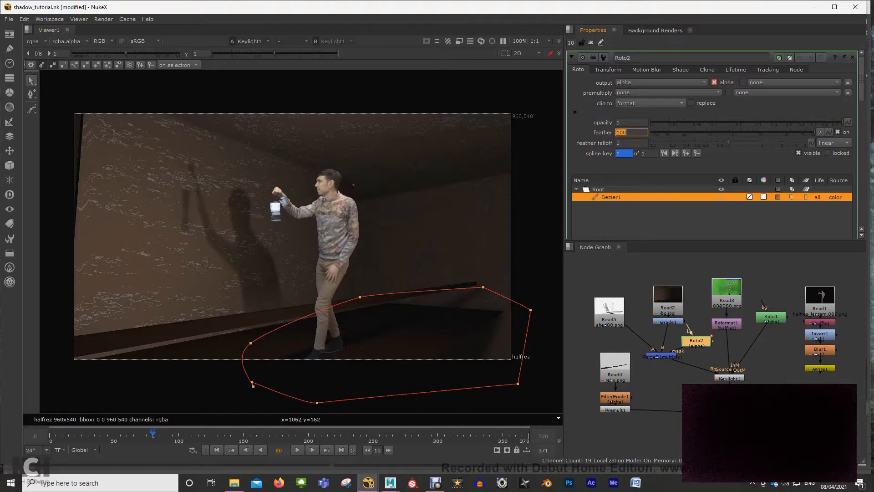
Step: Shift all points of the Roto2 Bezier shape down and to the right, away from the wall shadow
{"action": "left_click_drag", "start_coordinate": [541, 247], "coordinate": [209, 412]}
{"action": "left_click_drag", "start_coordinate": [381, 345], "coordinate": [400, 375]}
{"action": "left_click", "coordinate": [333, 381]}
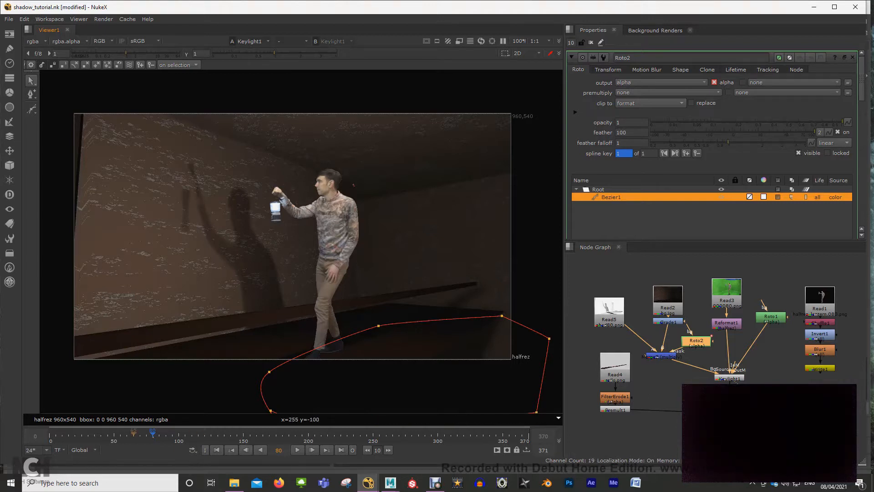
Step: Lower the mix of Merge2 to 0.55 to lighten the shadow
{"action": "left_click", "coordinate": [661, 356]}
{"action": "double_click", "coordinate": [661, 356]}
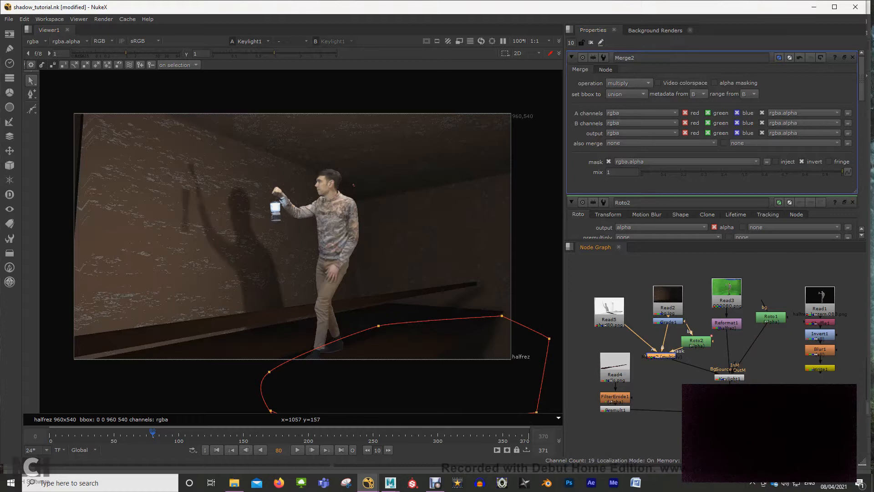
{"action": "left_click_drag", "start_coordinate": [842, 171], "coordinate": [752, 172]}
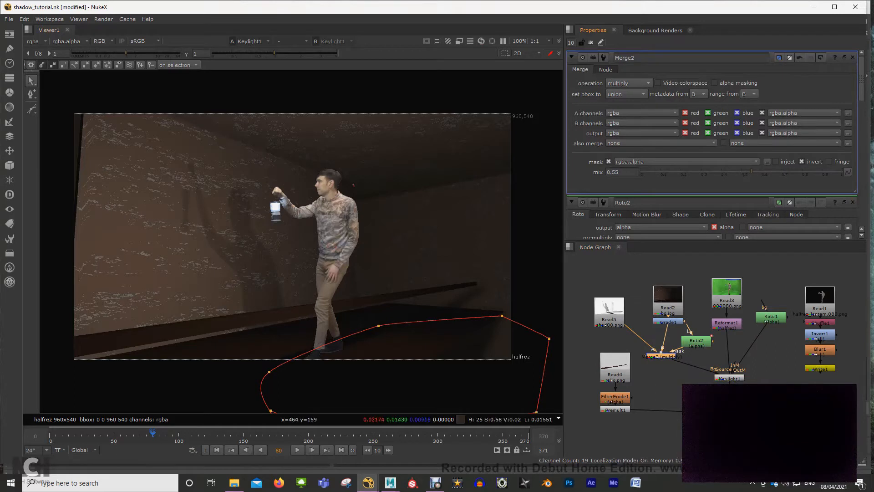
Step: Add a Blur node after the Read5 shadow image, space the nodes apart and set the blur size to 15
{"action": "middle_click_drag", "start_coordinate": [639, 309], "coordinate": [622, 320]}
{"action": "left_click", "coordinate": [593, 329]}
{"action": "key", "text": "b"}
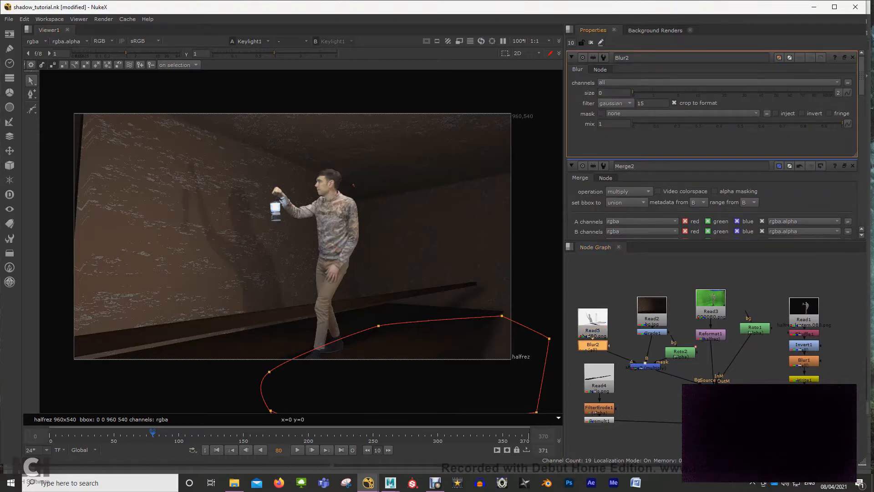
{"action": "left_click_drag", "start_coordinate": [633, 92], "coordinate": [688, 92]}
{"action": "left_click_drag", "start_coordinate": [593, 324], "coordinate": [593, 309]}
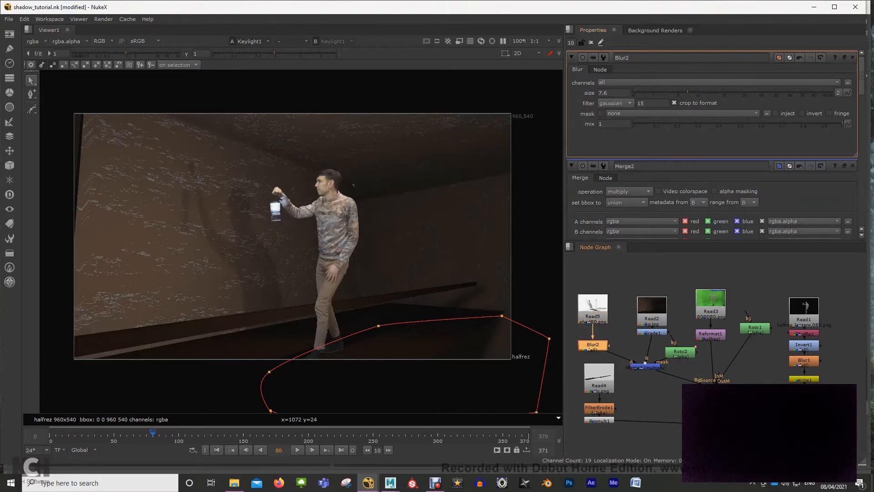
{"action": "left_click_drag", "start_coordinate": [690, 92], "coordinate": [710, 92]}
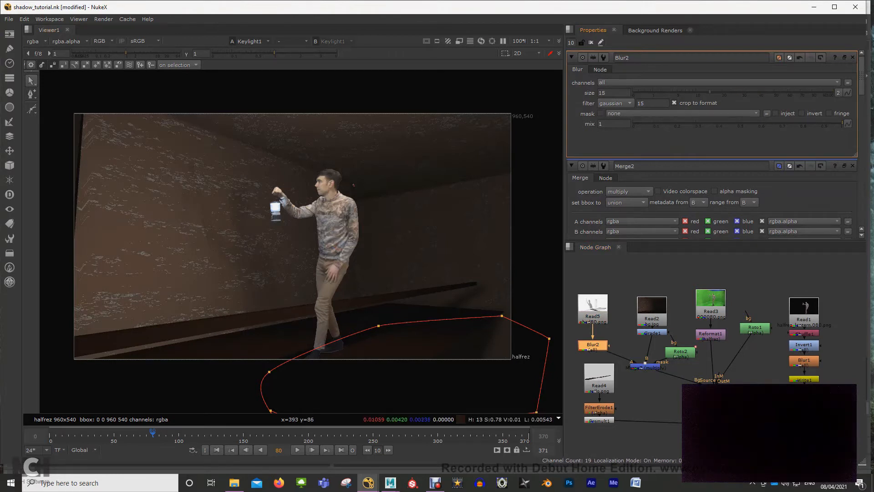
{"action": "left_click", "coordinate": [160, 433]}
{"action": "left_click_drag", "start_coordinate": [160, 433], "coordinate": [153, 433]}
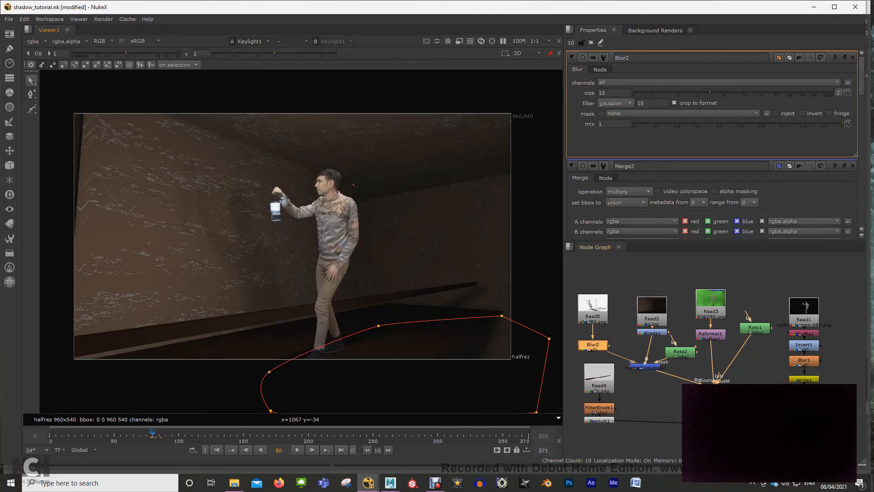
{"action": "key", "text": "alt+Tab"}
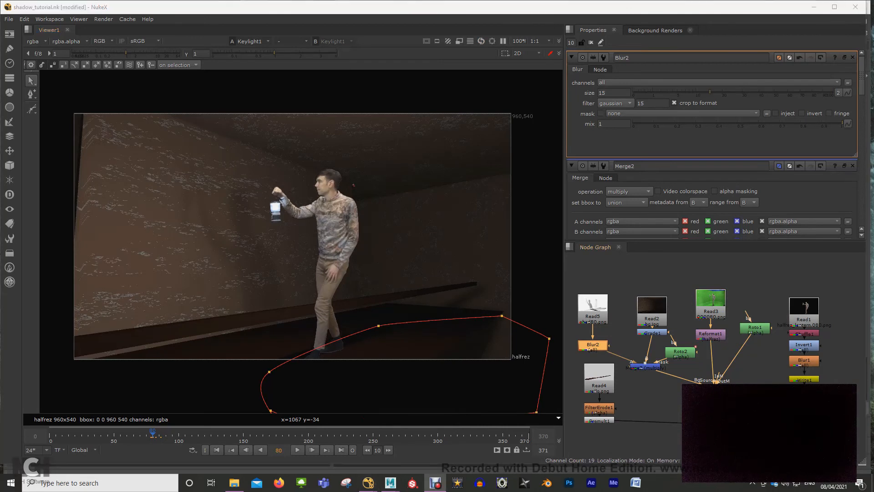